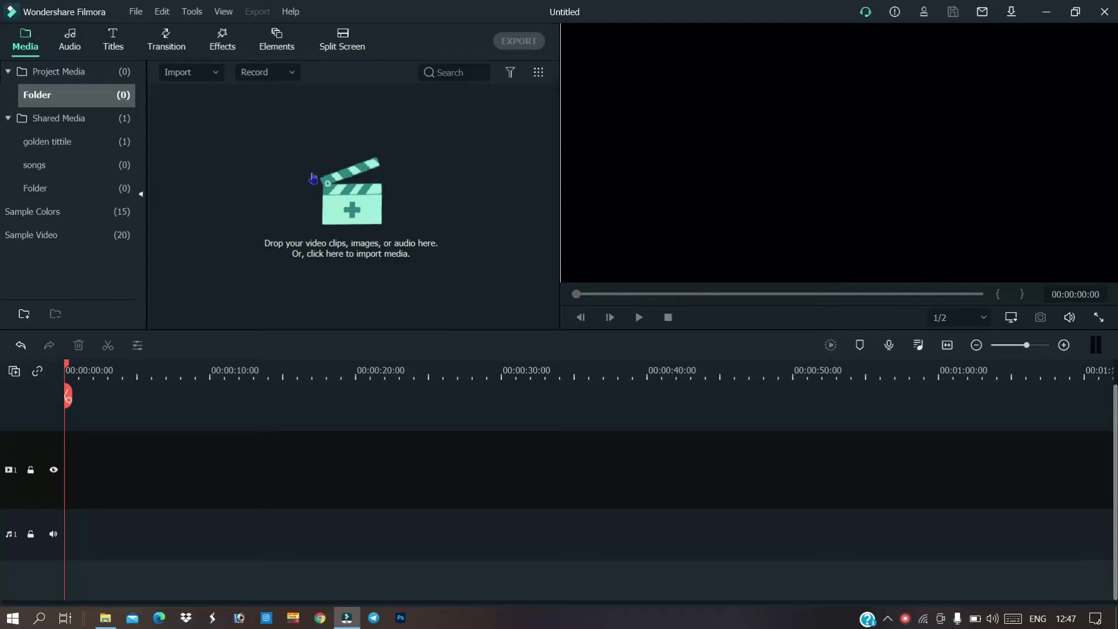
Step: Import the photo of the surprised man in the red shirt from the sample photos folder into the project media
left_click(340, 205)
left_click(328, 191)
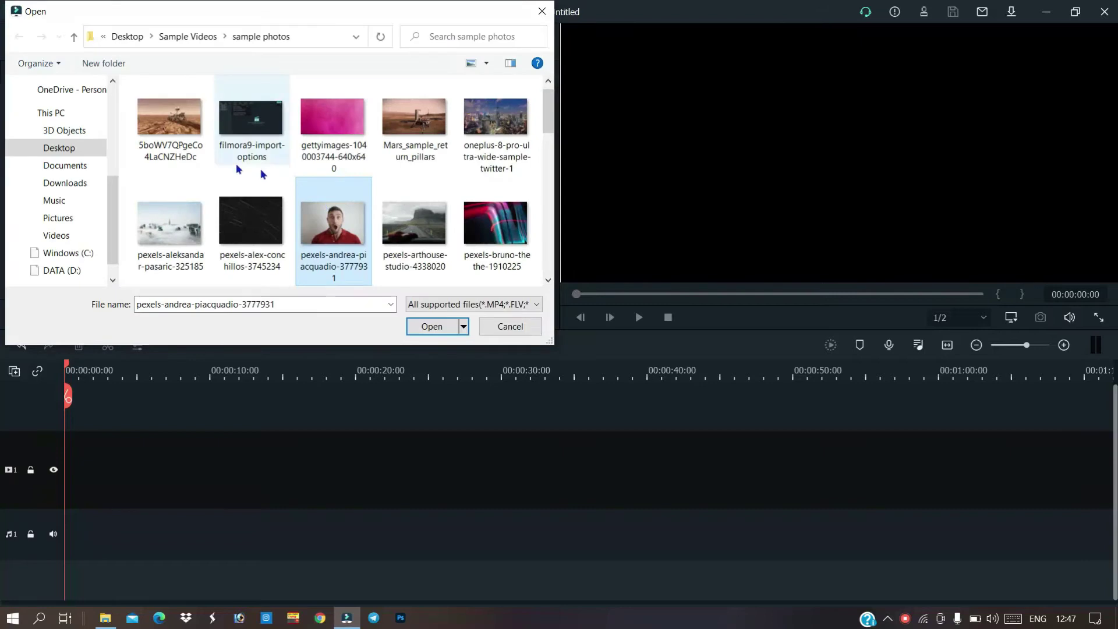
double_click(327, 190)
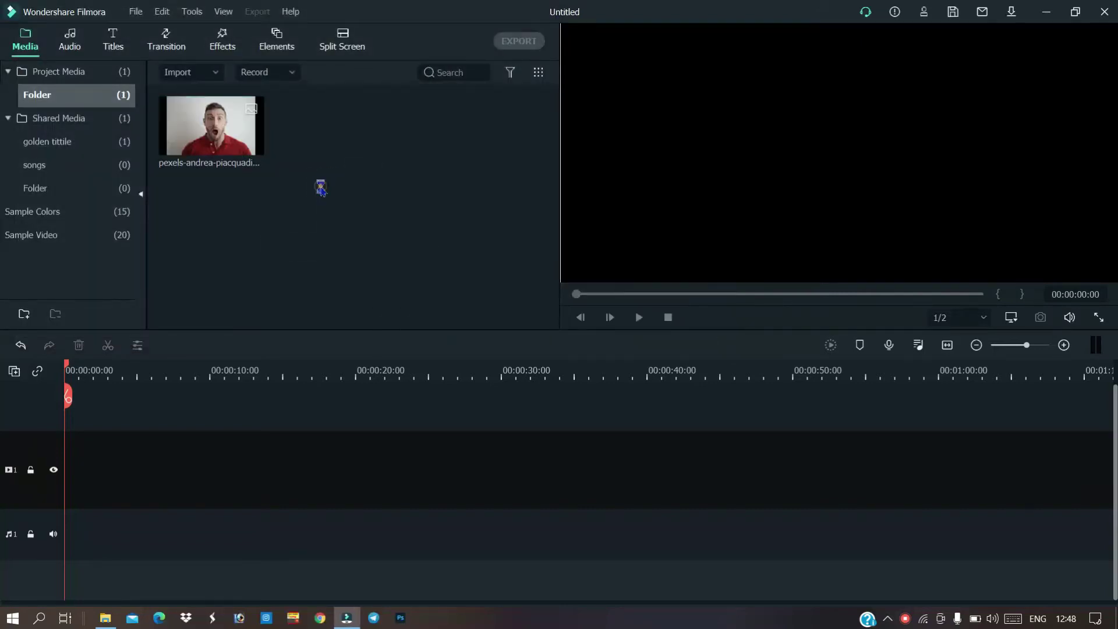
Step: Import the racetrack video production ID_4568812 from the Sample Videos folder into the project media
double_click(303, 199)
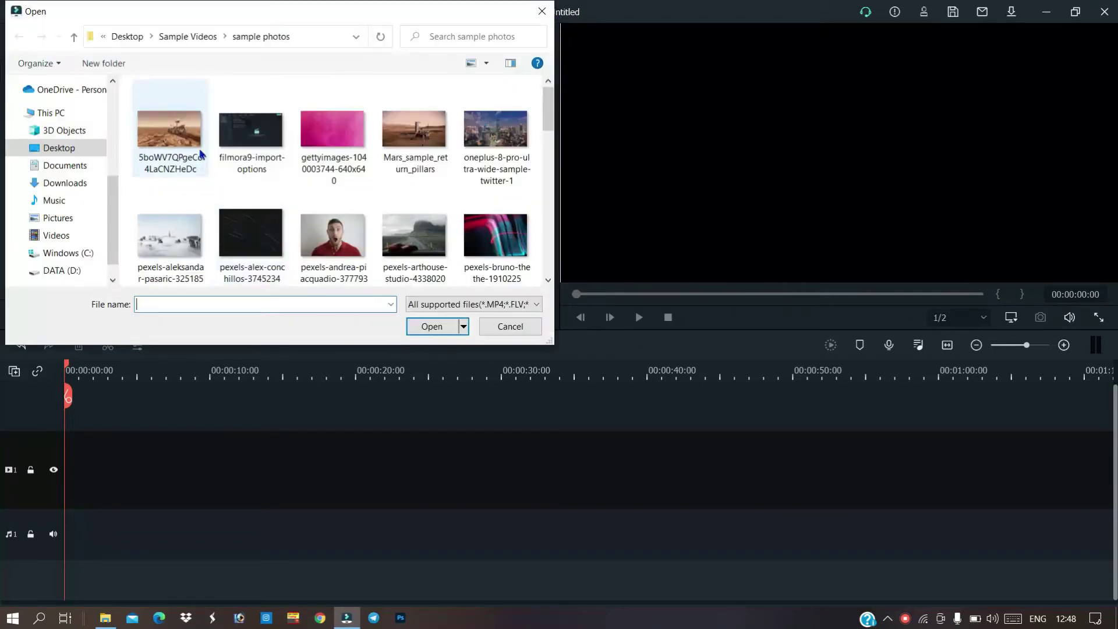
left_click(198, 40)
scroll(220, 204, "down", 5)
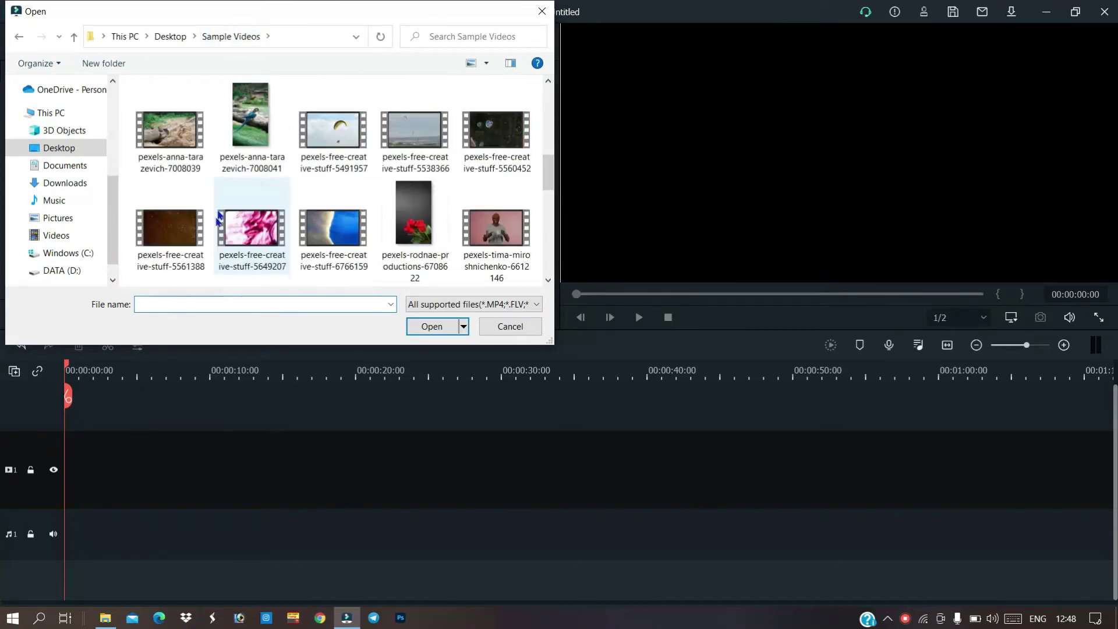
scroll(193, 237, "down", 4)
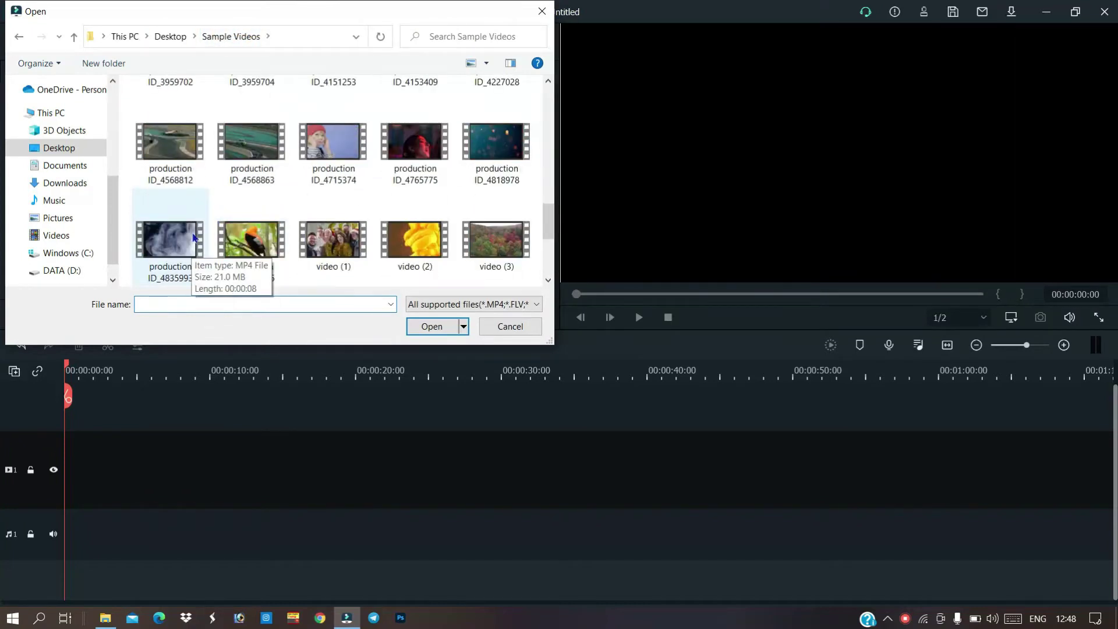
double_click(167, 160)
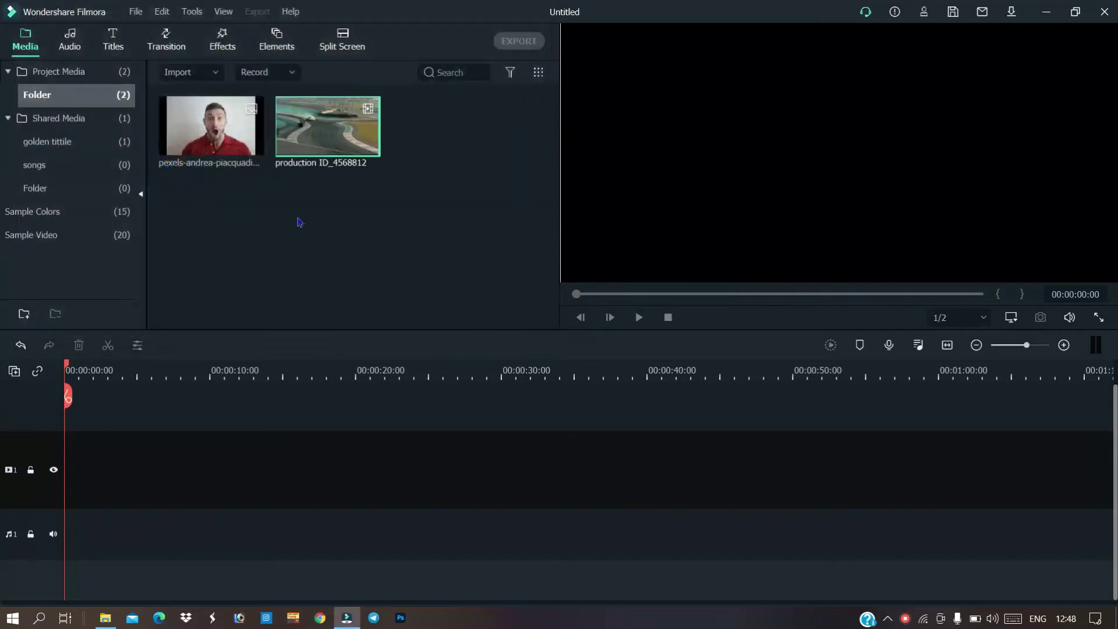
Step: Place the racetrack video on track 1, keeping the 1920 x 1080 25fps project settings, and the portrait photo on track 2 from about 3 seconds
left_click_drag(249, 391, 77, 477)
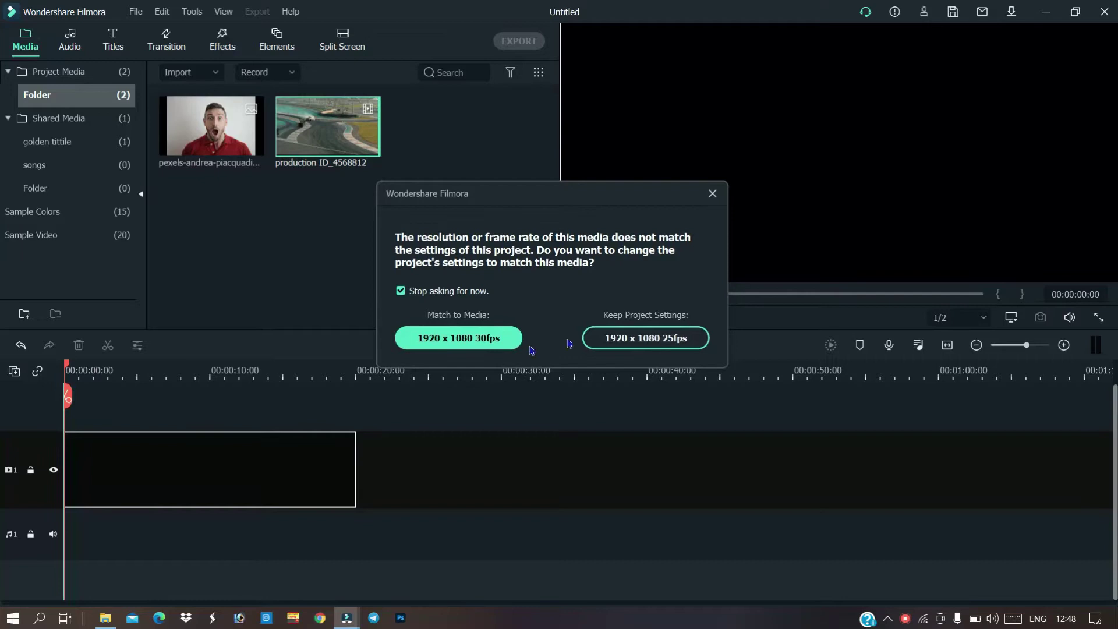
left_click(589, 338)
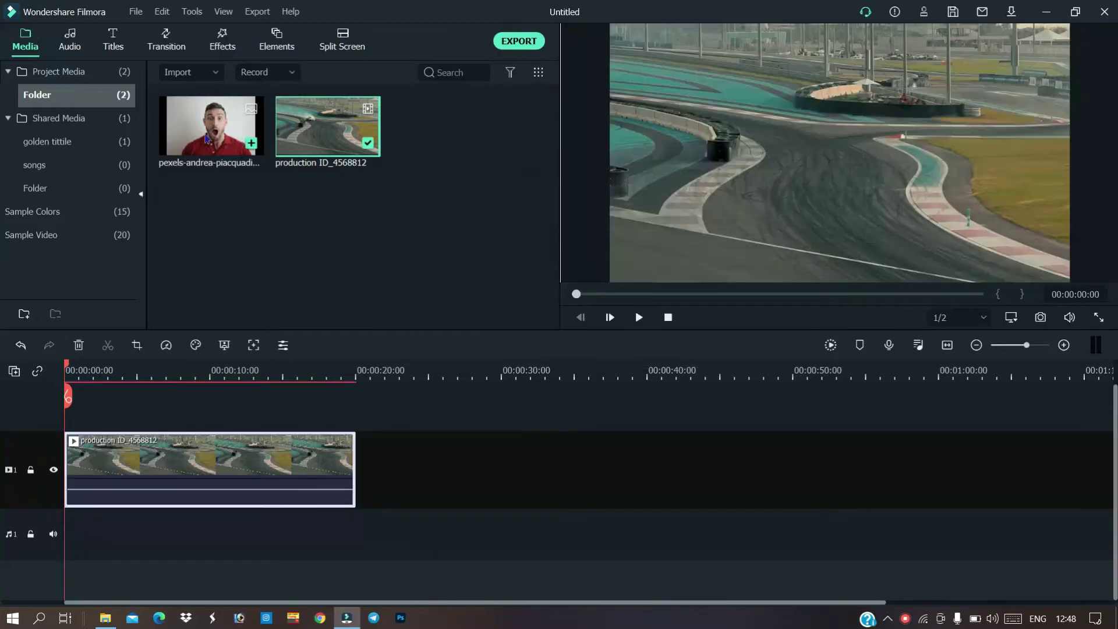
left_click_drag(207, 138, 130, 402)
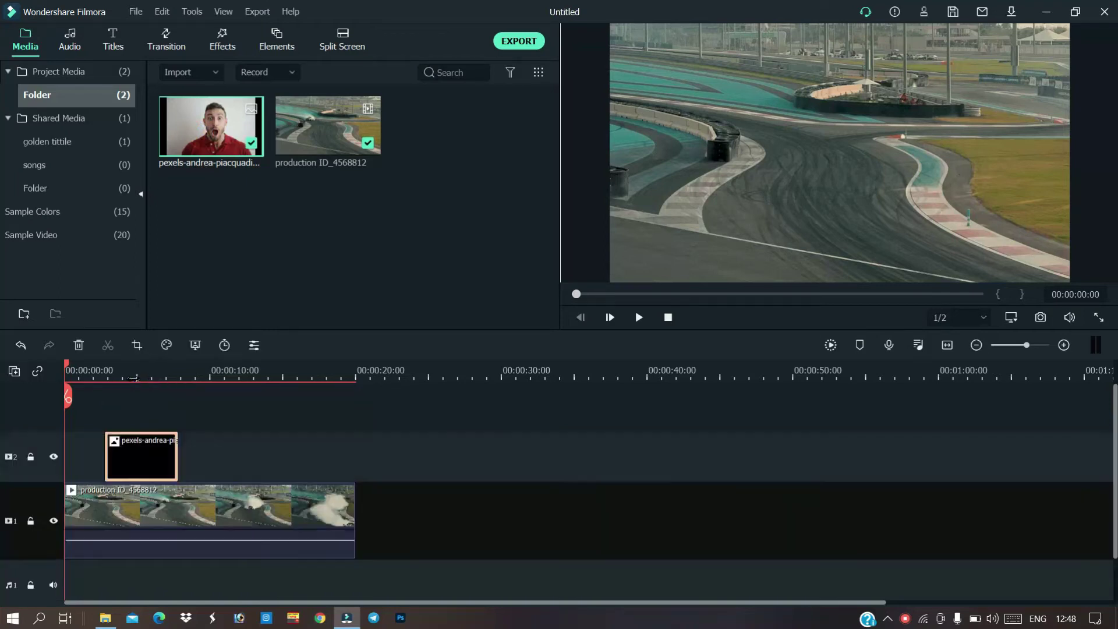
Step: Preview the portrait clip on track 2 at about 4 seconds and apply the Image Mask utility effect to it
left_click(134, 371)
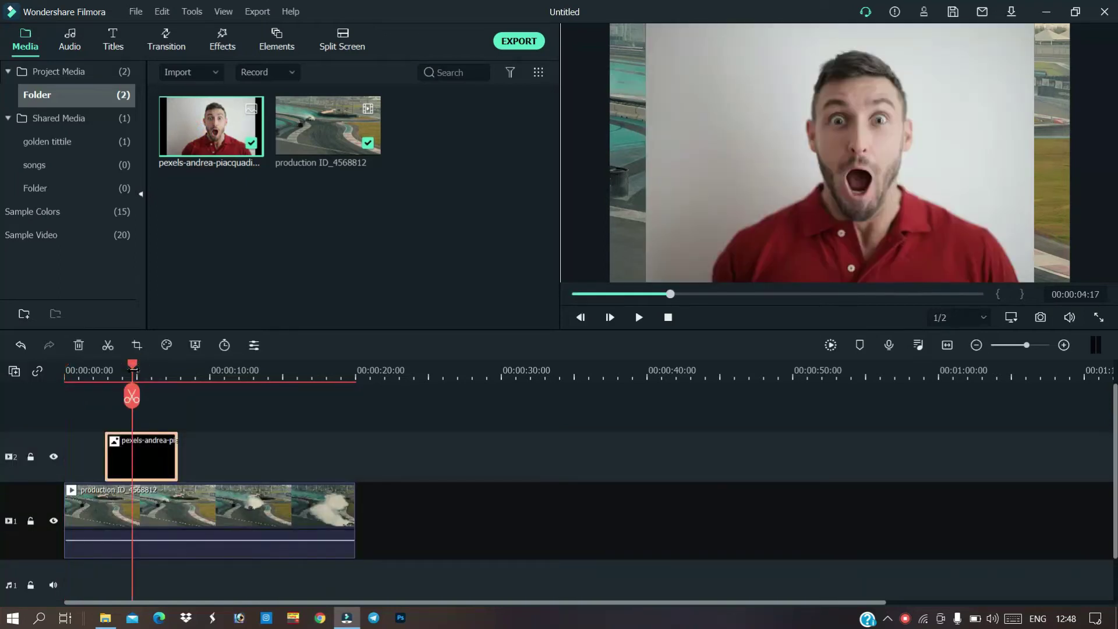
left_click(159, 458)
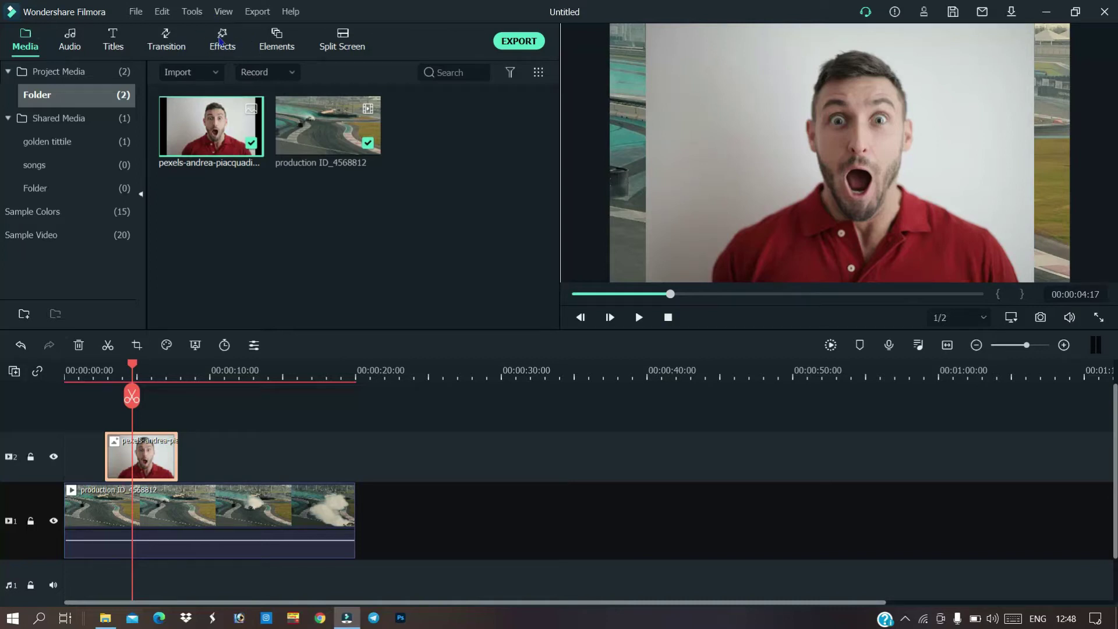
left_click(219, 42)
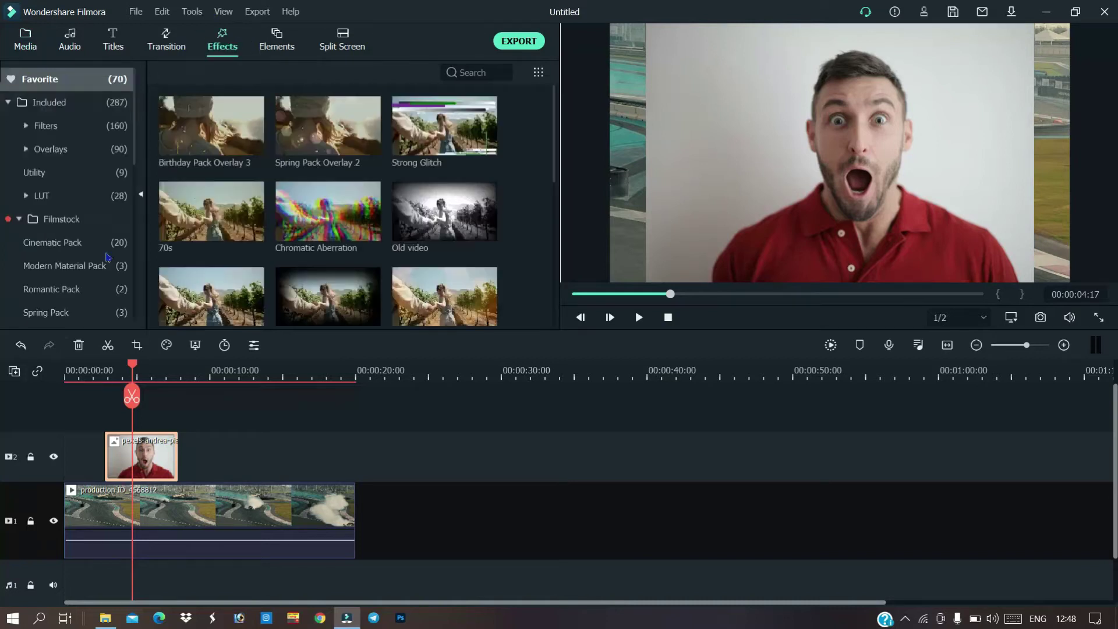
left_click(64, 175)
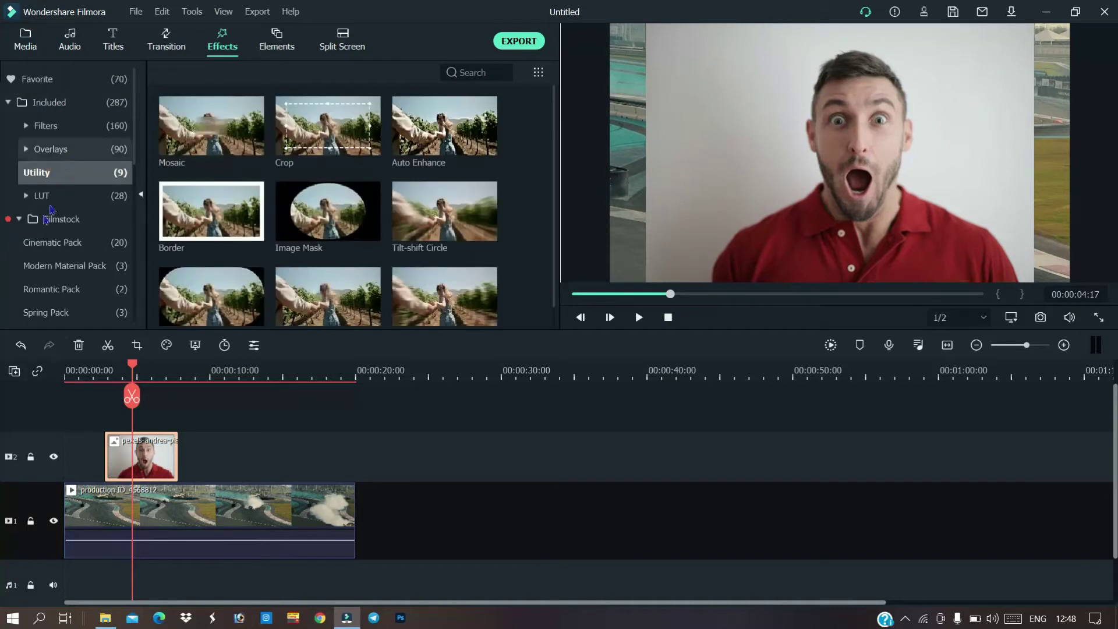
mouse_move(294, 233)
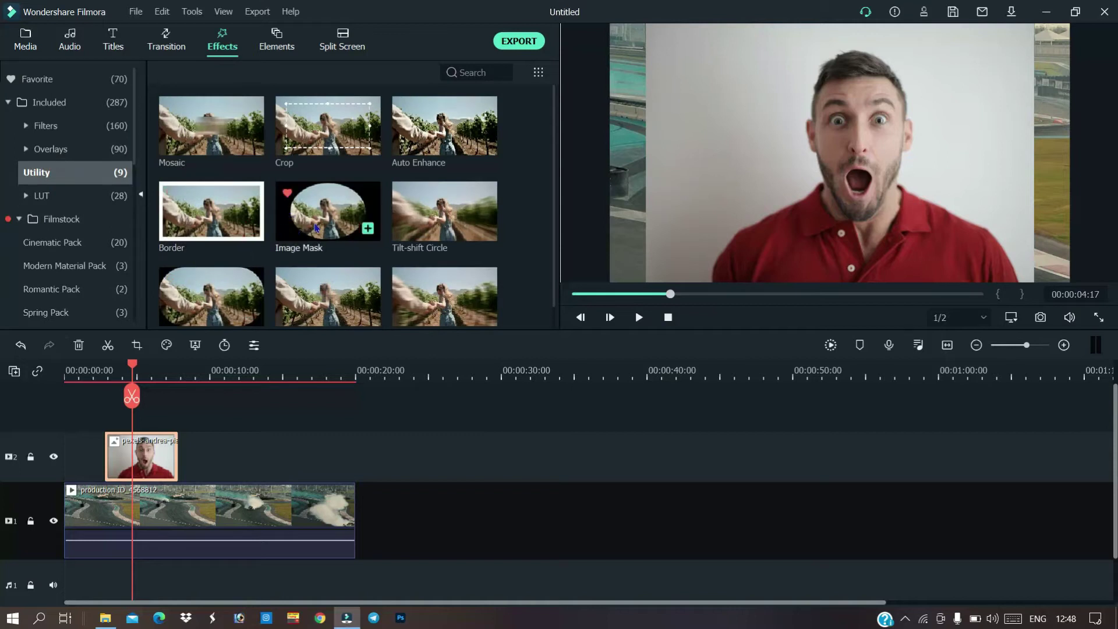
left_click_drag(315, 227, 115, 446)
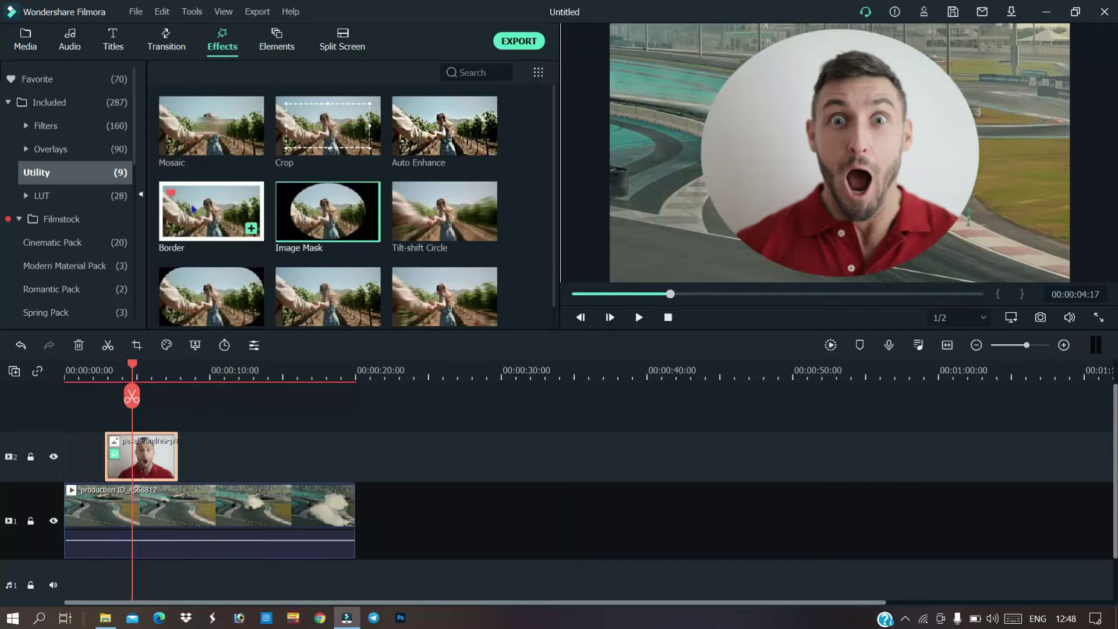
Step: Add the Border effect to the masked portrait clip and set the border size to 1
left_click_drag(192, 209, 119, 444)
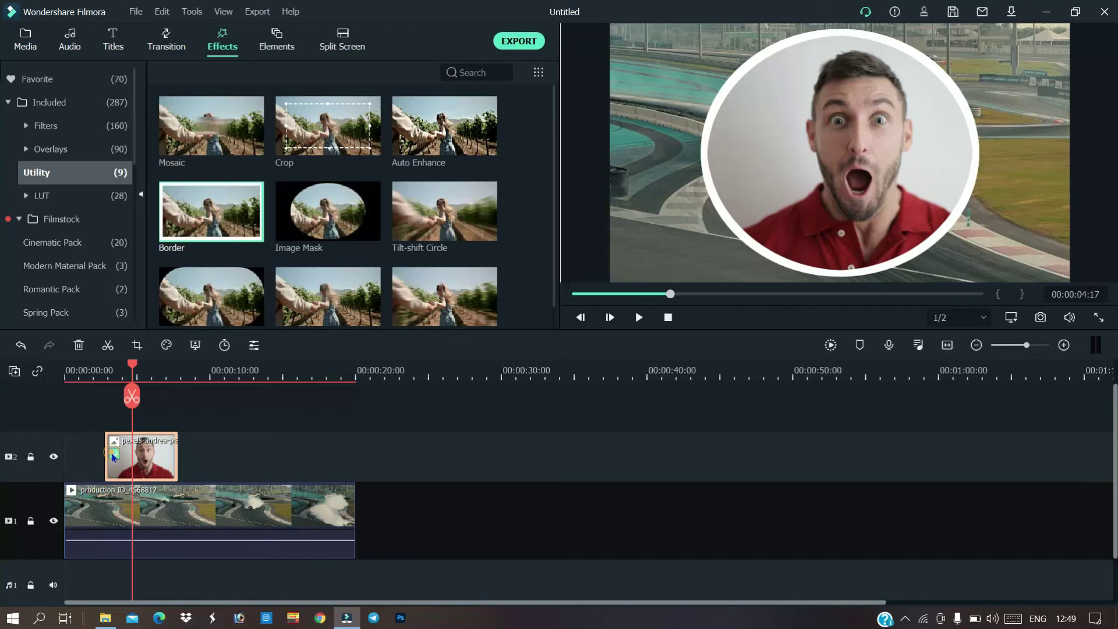
left_click(282, 202)
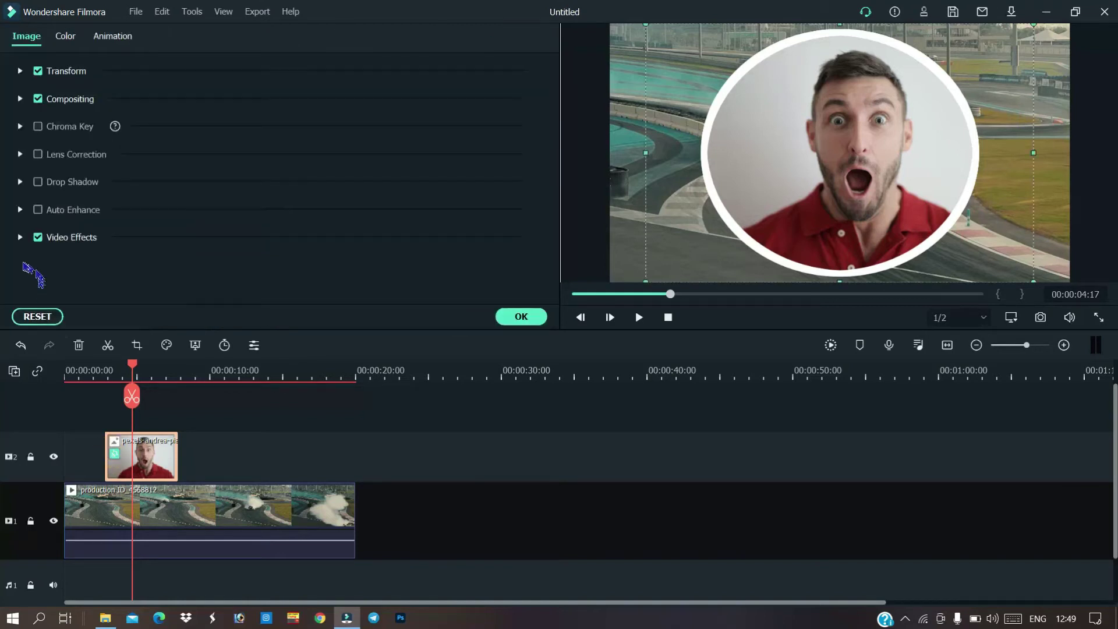
left_click(21, 239)
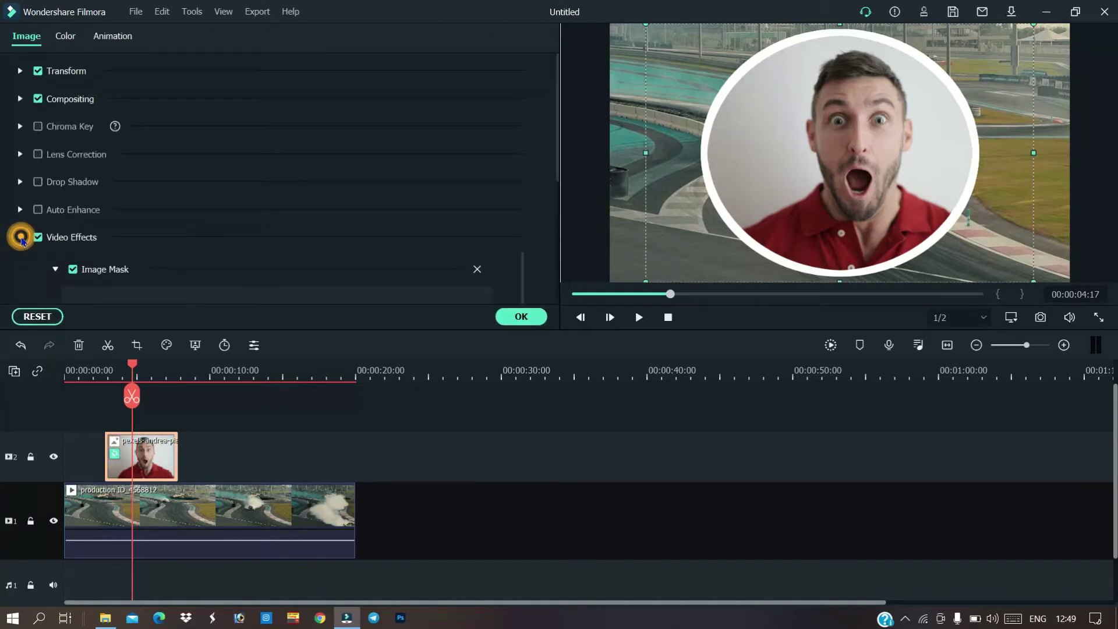
scroll(173, 241, "down", 4)
scroll(172, 242, "down", 4)
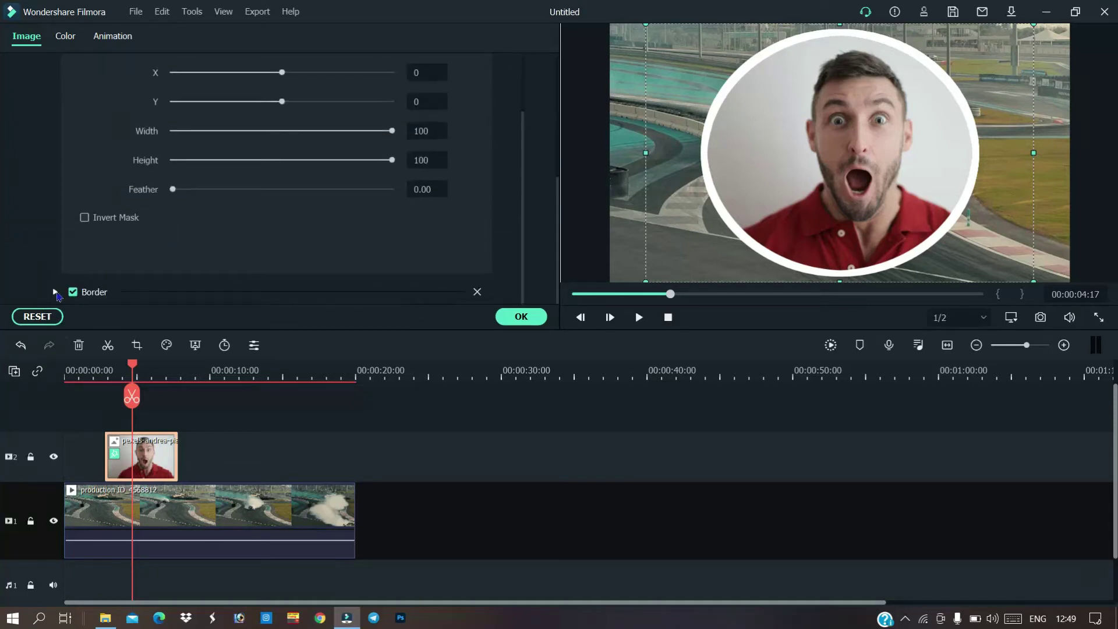
left_click(56, 292)
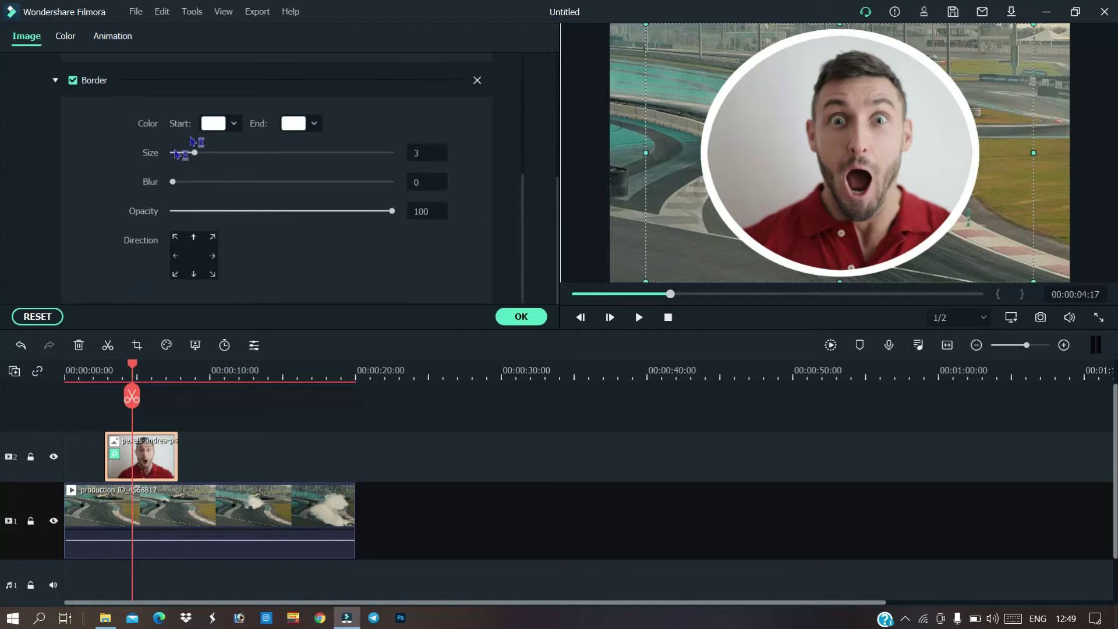
left_click_drag(184, 153, 180, 153)
left_click(521, 317)
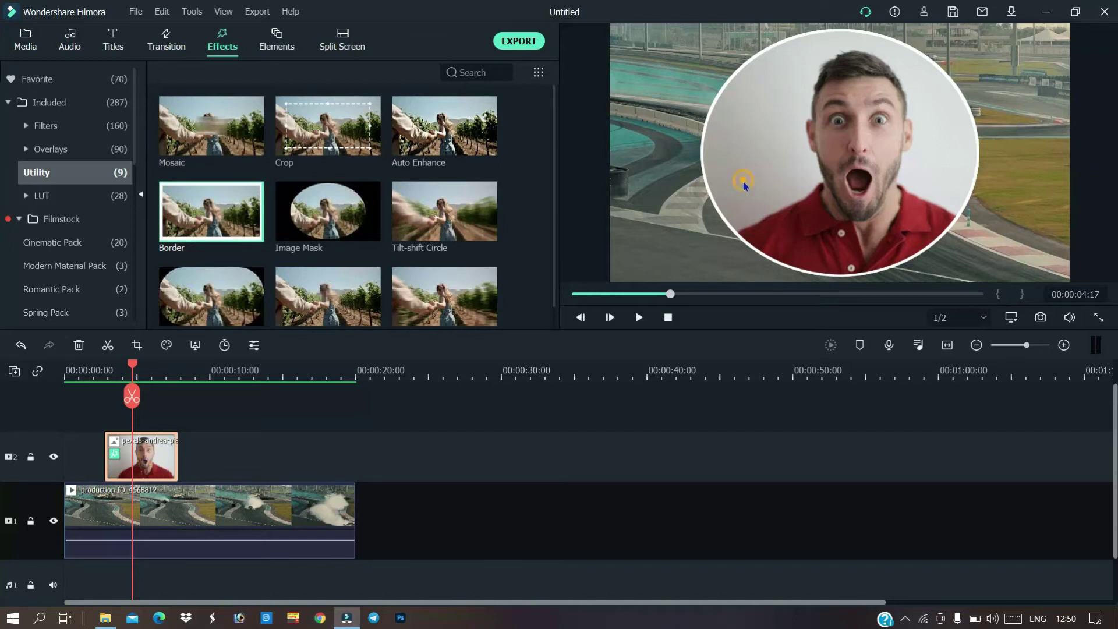
Step: Shrink the circular portrait overlay in the preview and move it to the upper-right corner of the video frame
left_click(725, 227)
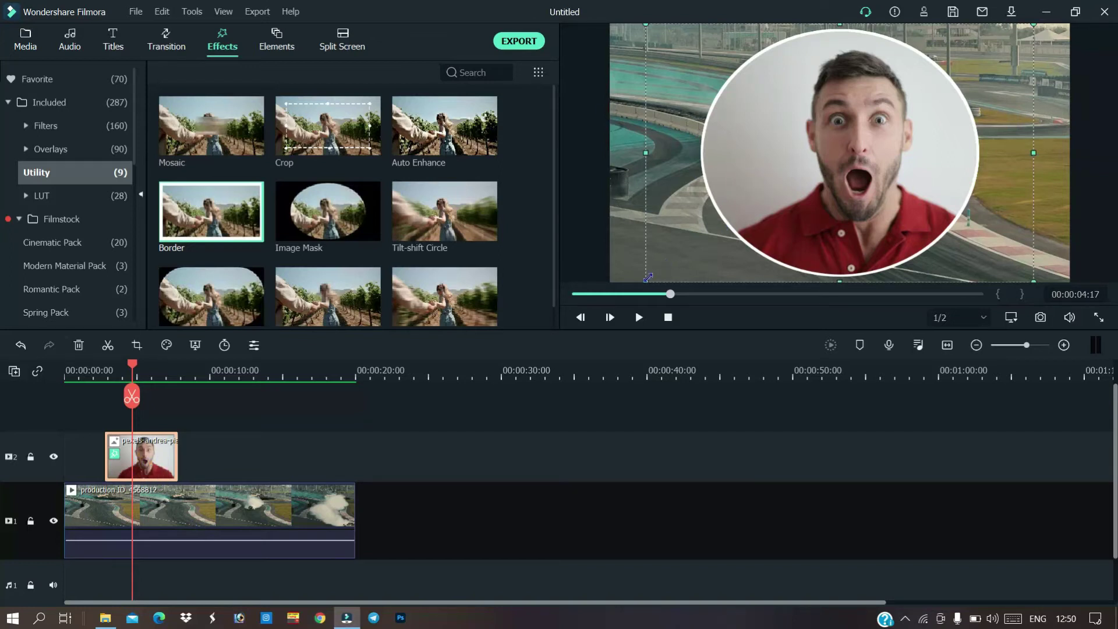
left_click_drag(646, 281, 712, 238)
left_click_drag(938, 123, 944, 155)
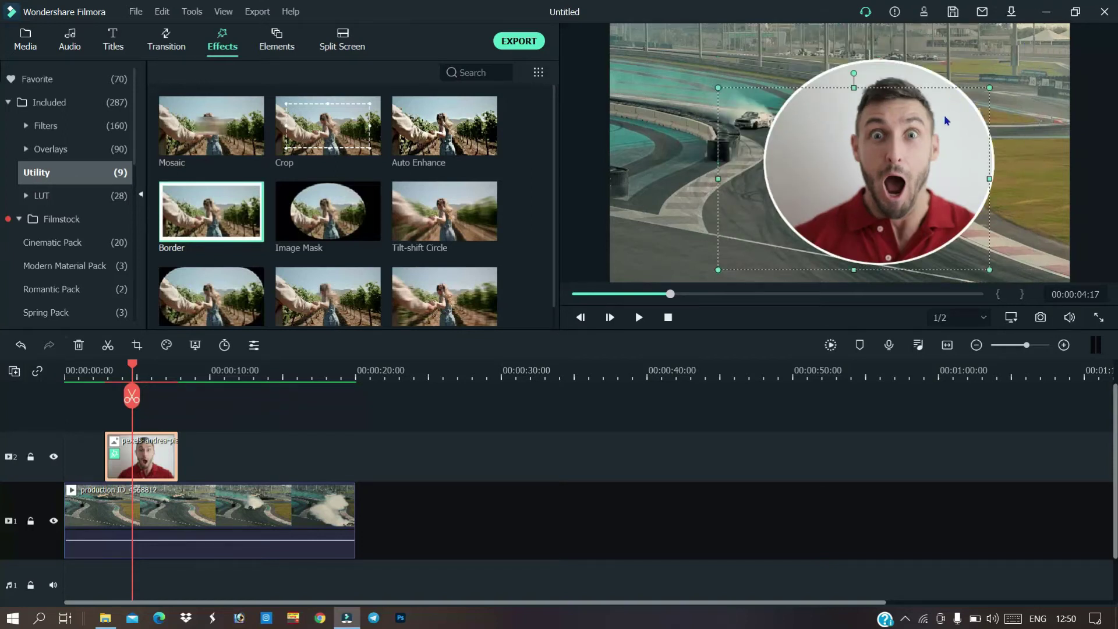
left_click_drag(945, 114, 945, 137)
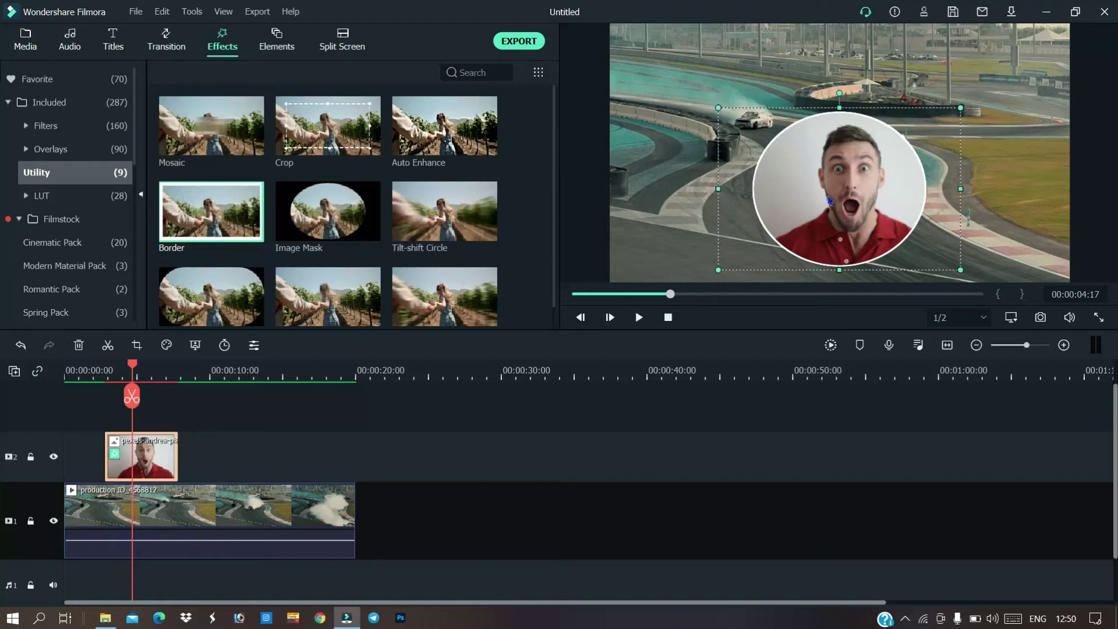
left_click_drag(845, 196, 975, 111)
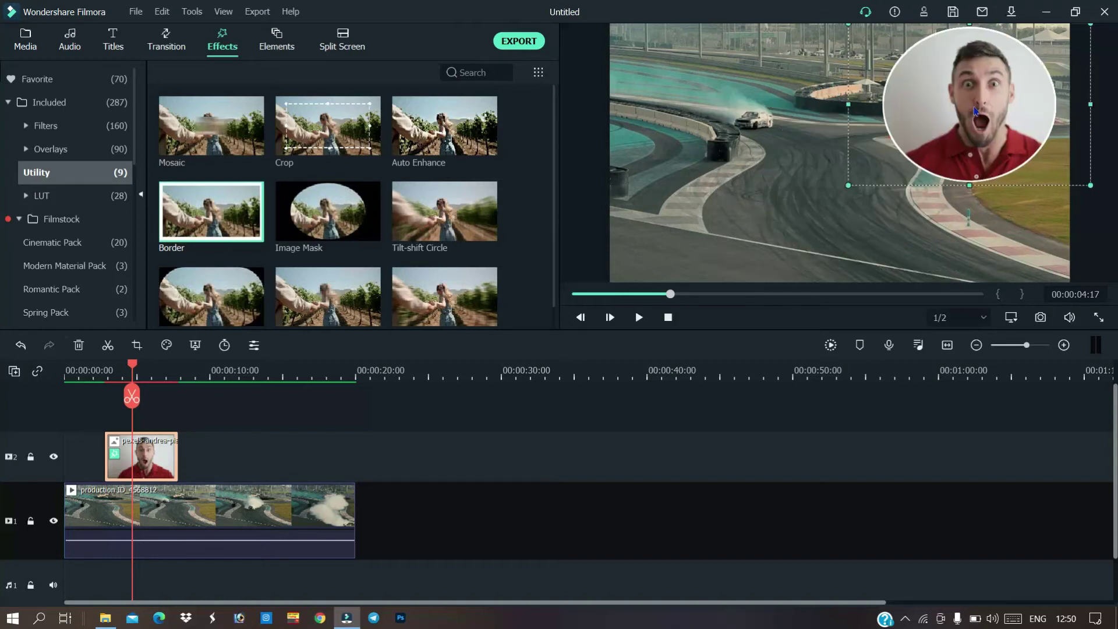
Step: Preview the portrait overlay at about 3 seconds, open the clip's preset animations and expand the Preset Motions (Legacy) group
left_click(668, 317)
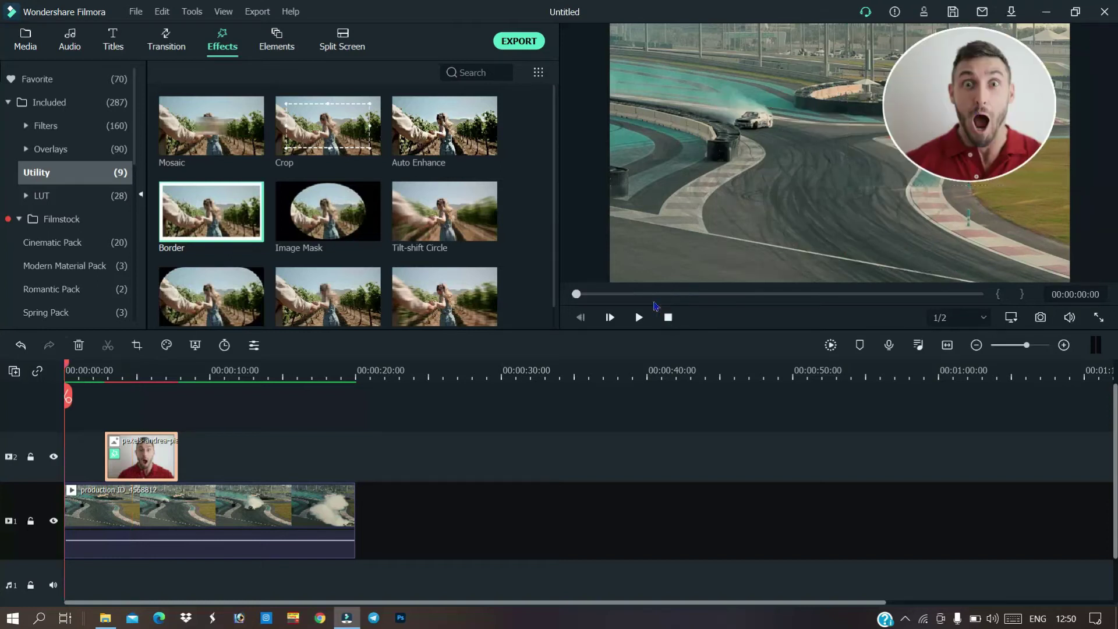
left_click(118, 369)
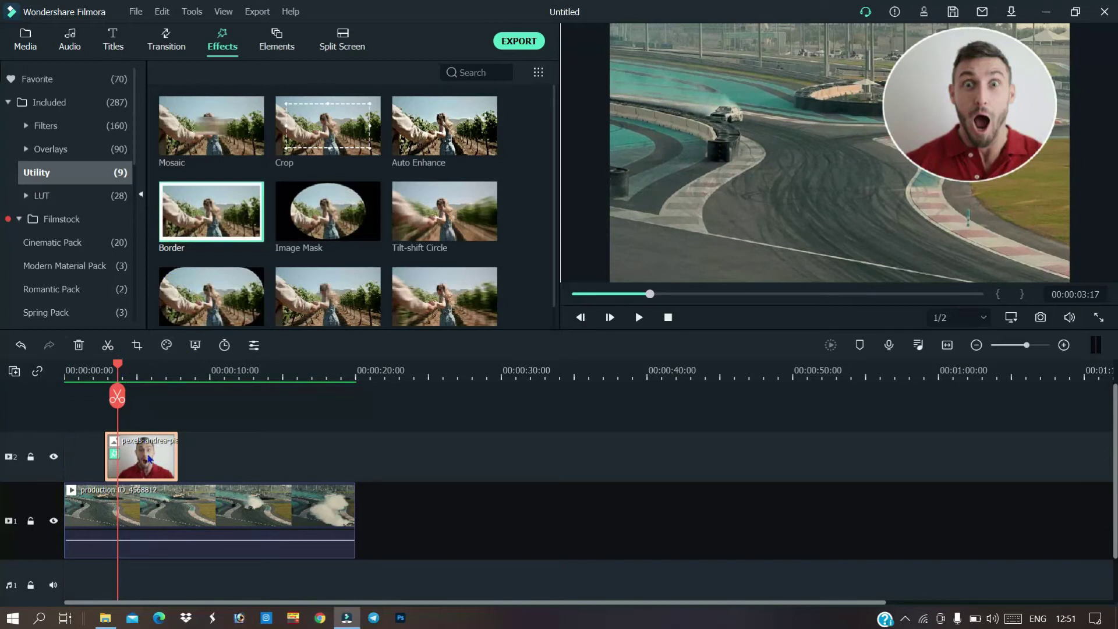
double_click(149, 458)
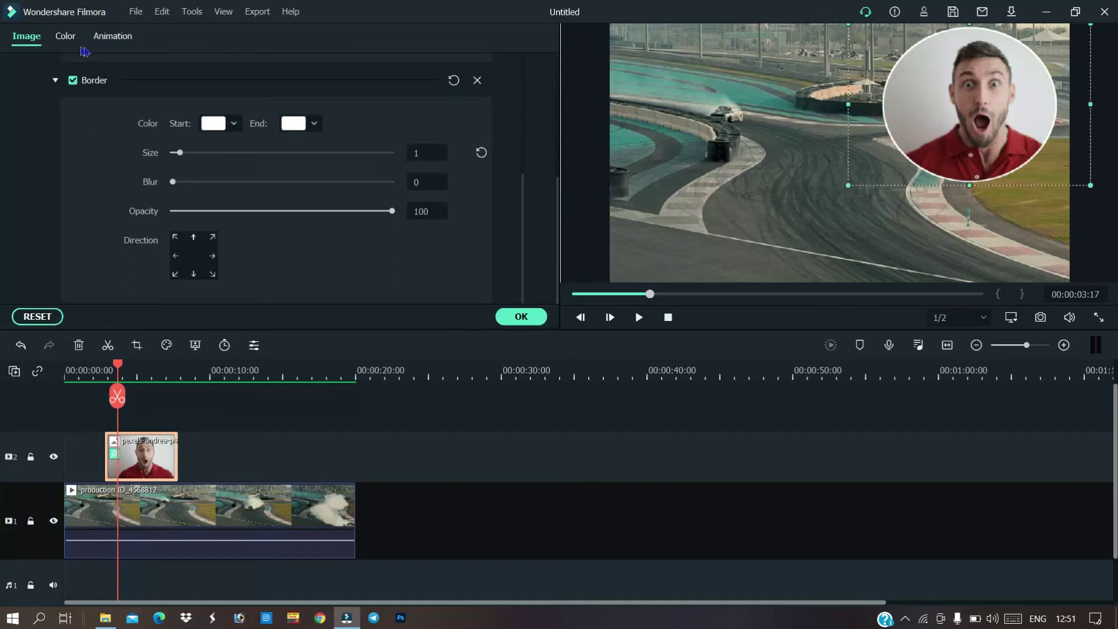
left_click(65, 40)
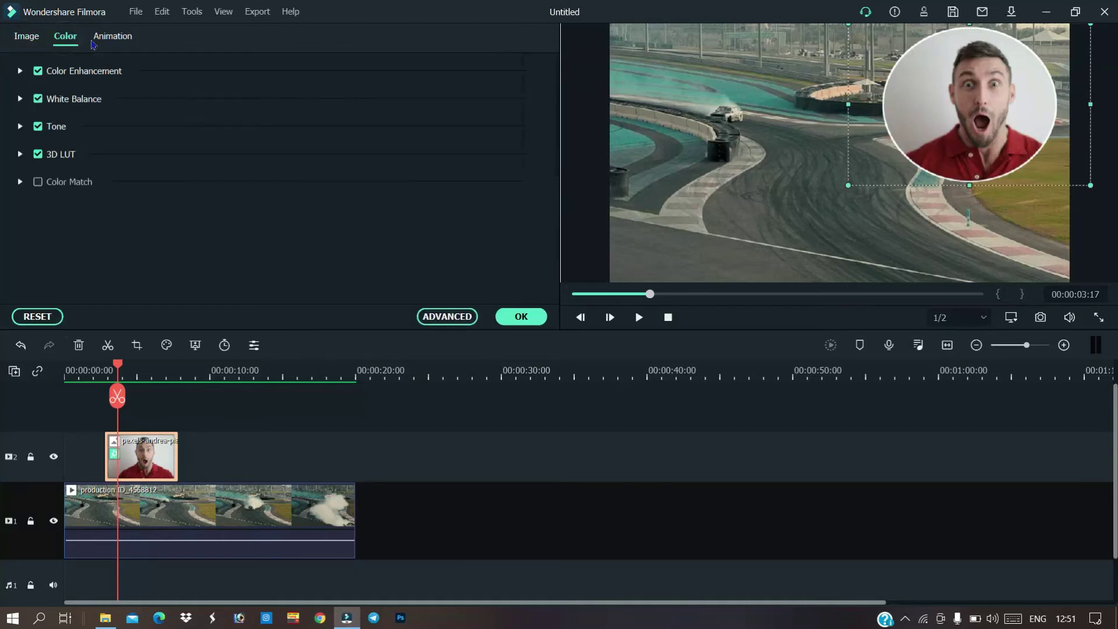
left_click(102, 41)
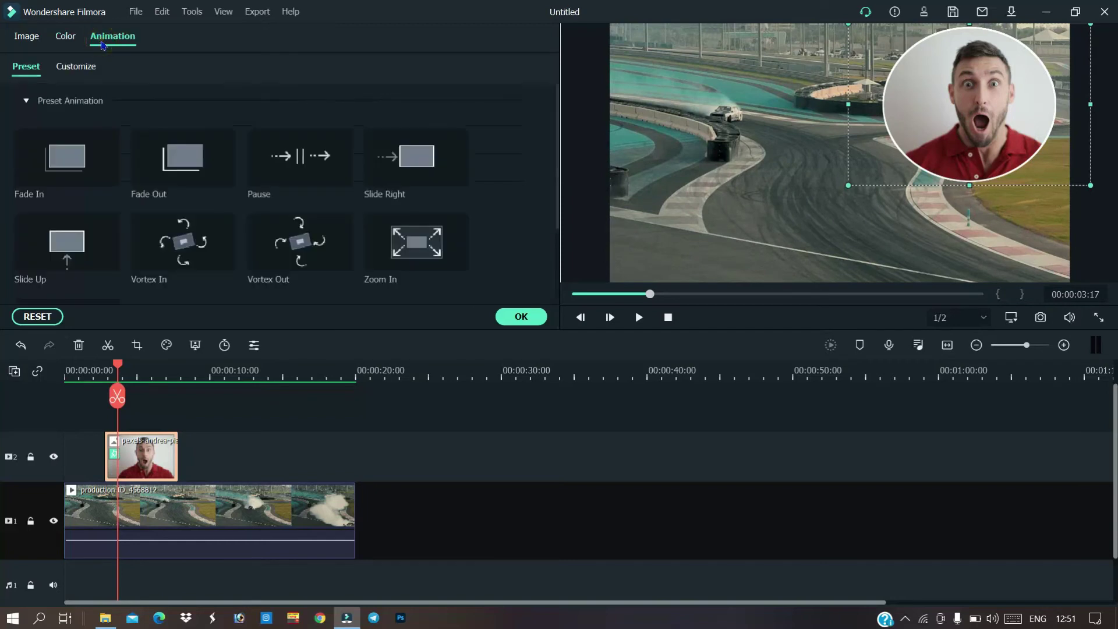
scroll(233, 212, "down", 2)
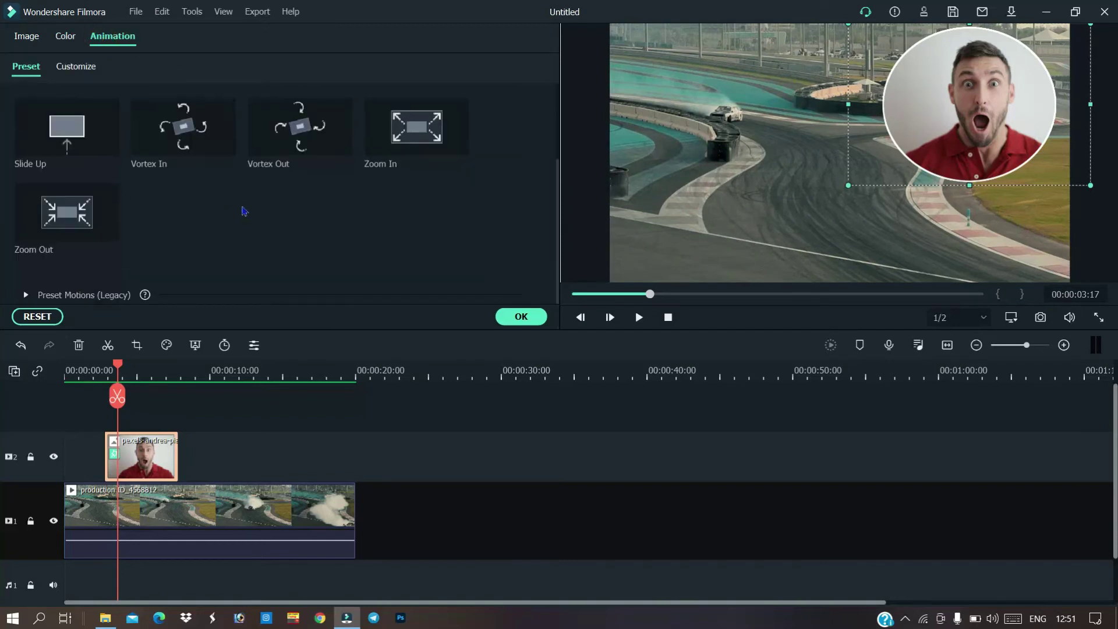
left_click(25, 295)
Step: Apply the Zoom in legacy preset motion to the portrait clip on track 2
scroll(274, 211, "down", 5)
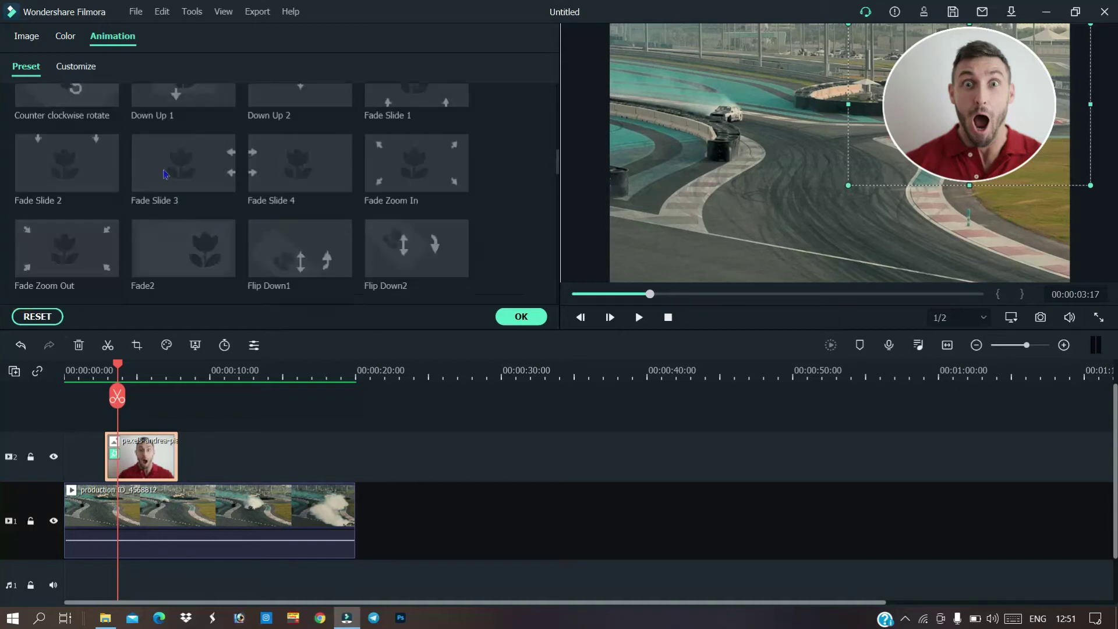
scroll(225, 208, "down", 7)
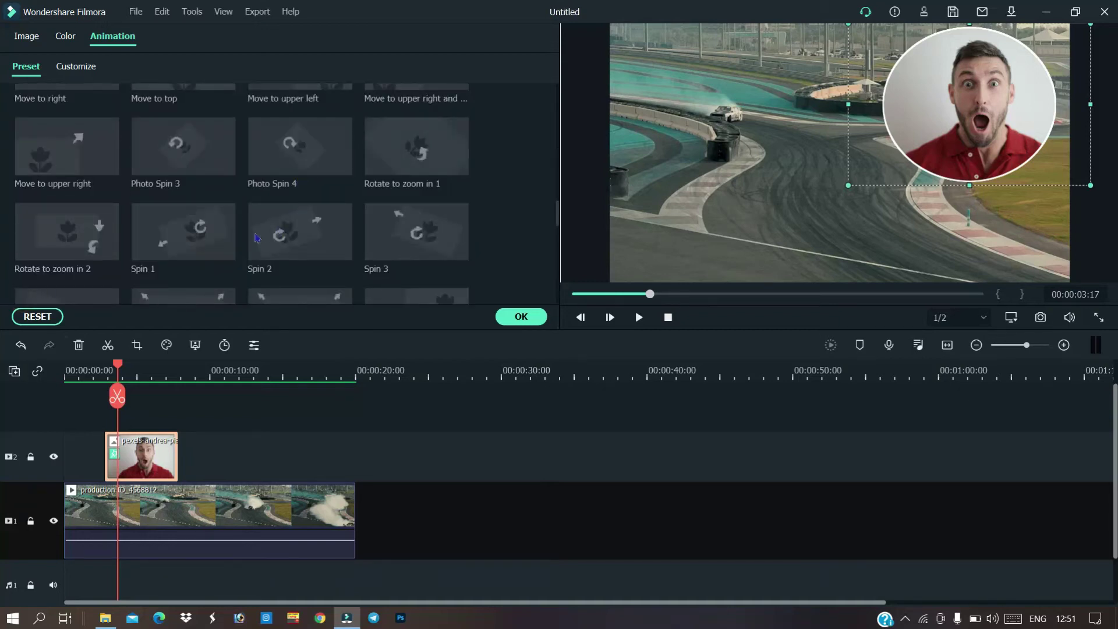
scroll(262, 210, "down", 6)
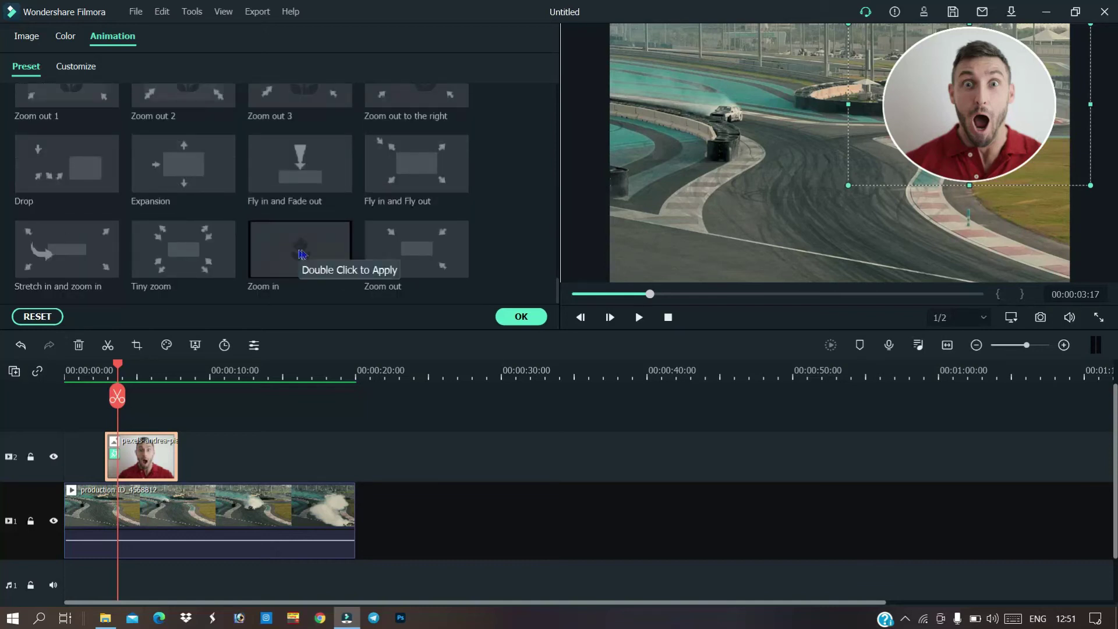
left_click(668, 321)
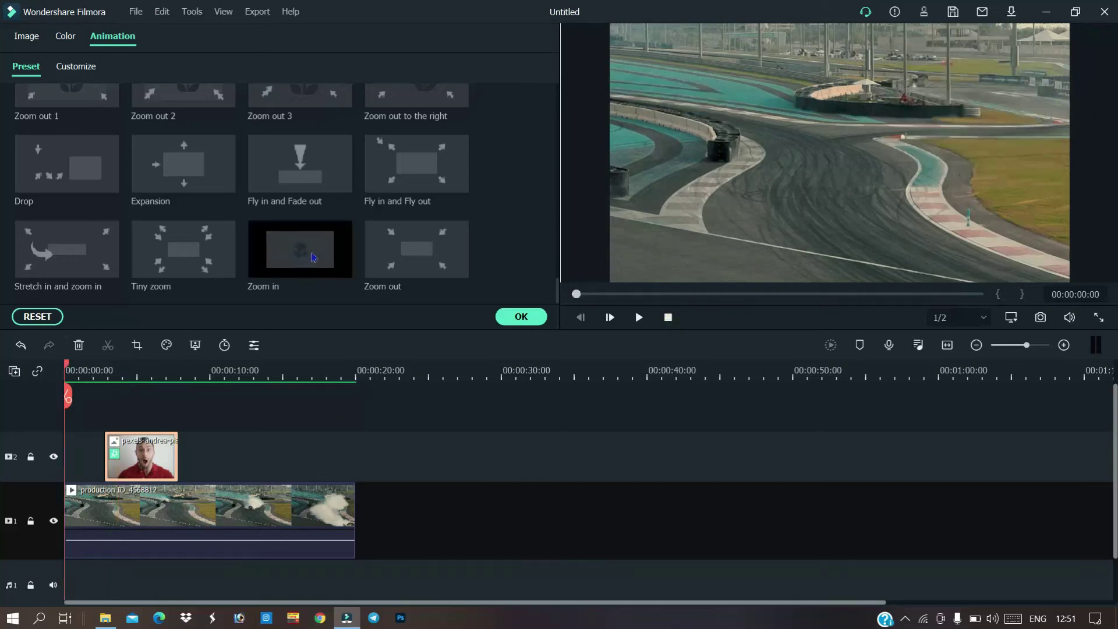
left_click(138, 374)
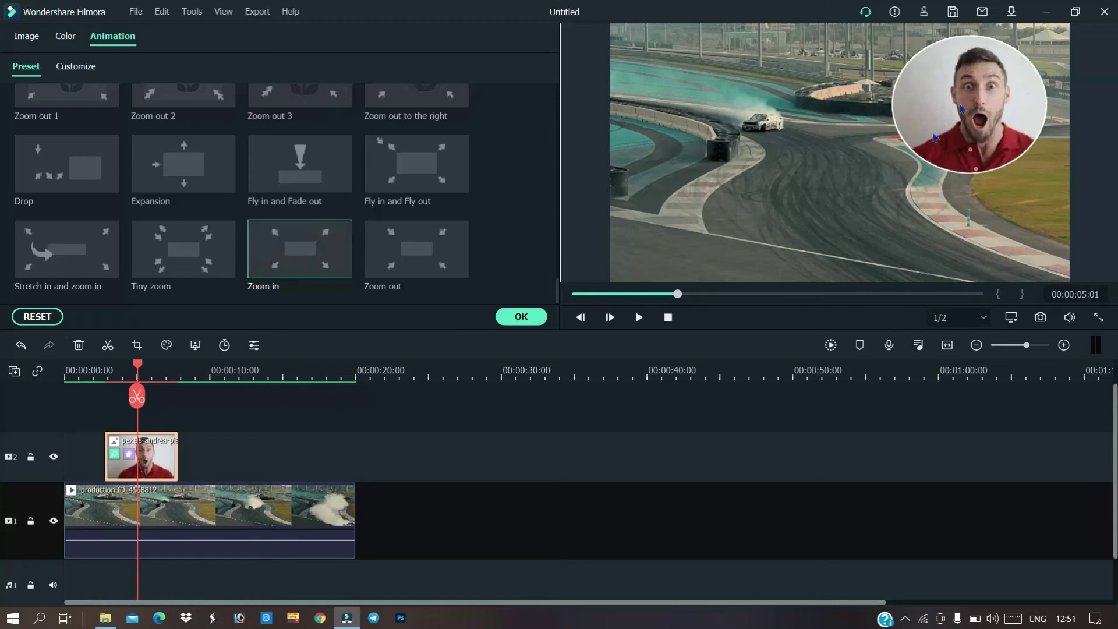
scroll(327, 231, "down", 5)
scroll(327, 231, "down", 3)
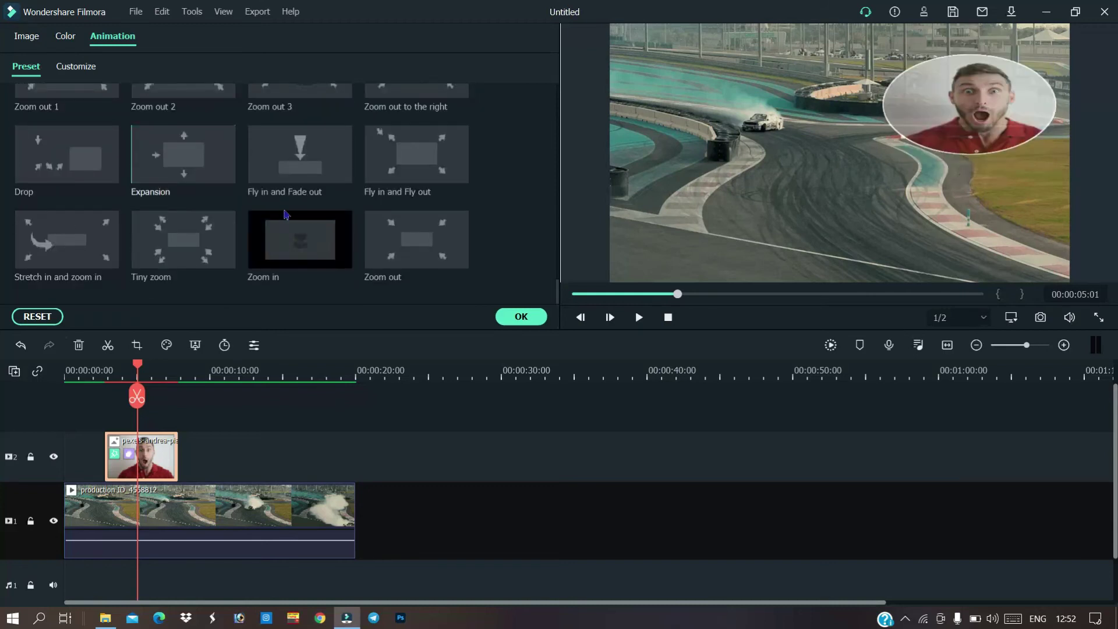
left_click(301, 250)
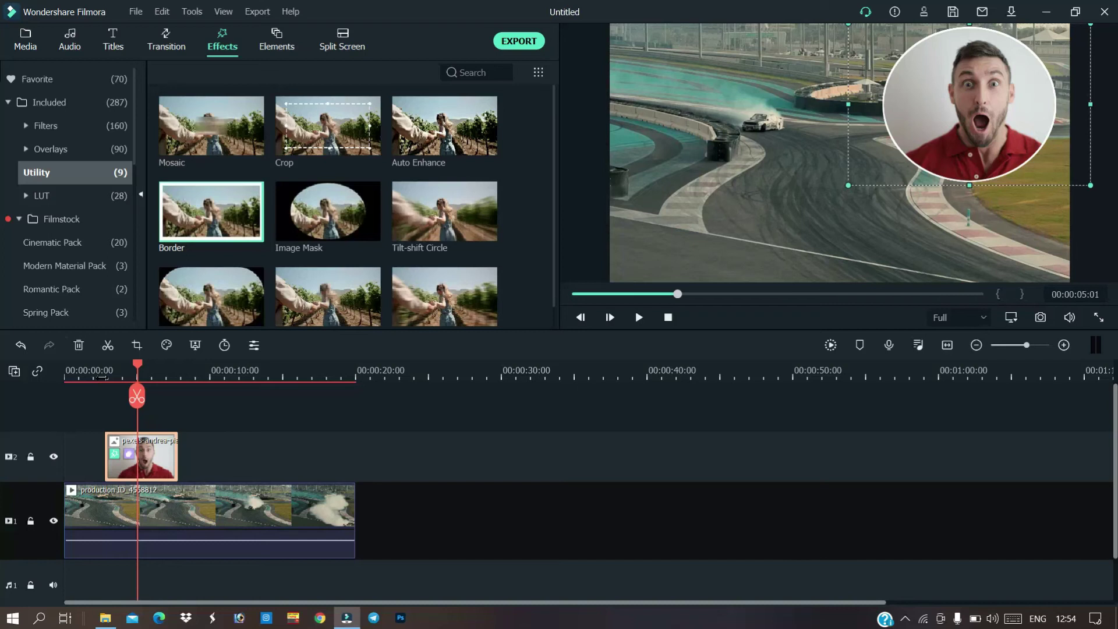
Step: Play the timeline from about 2 seconds through the end of the portrait clip to review its zoom animation
left_click(96, 377)
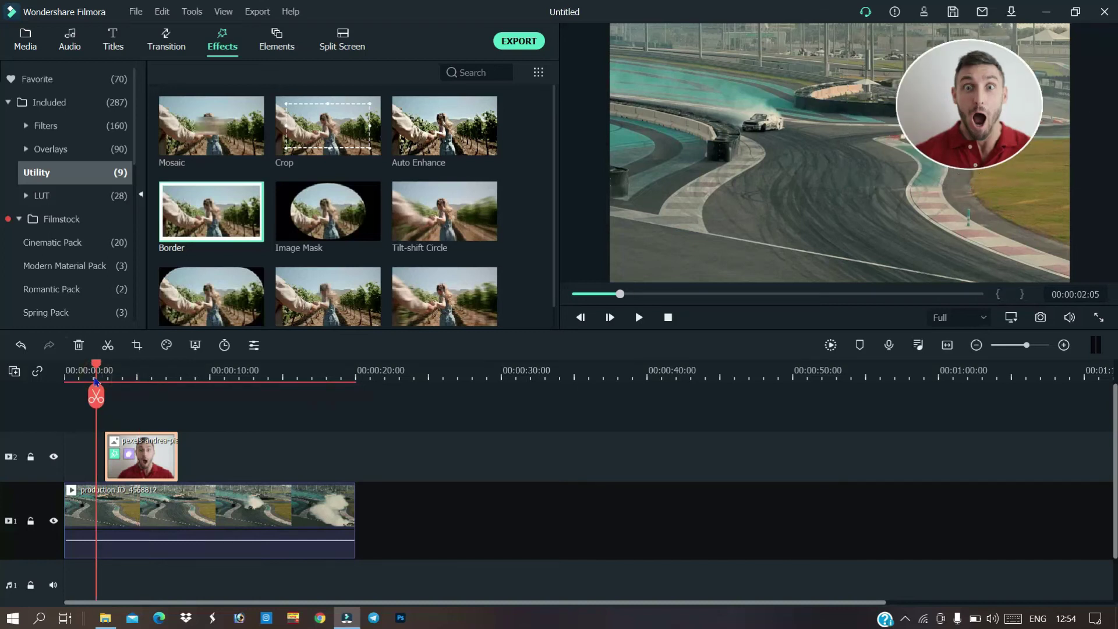
key("space")
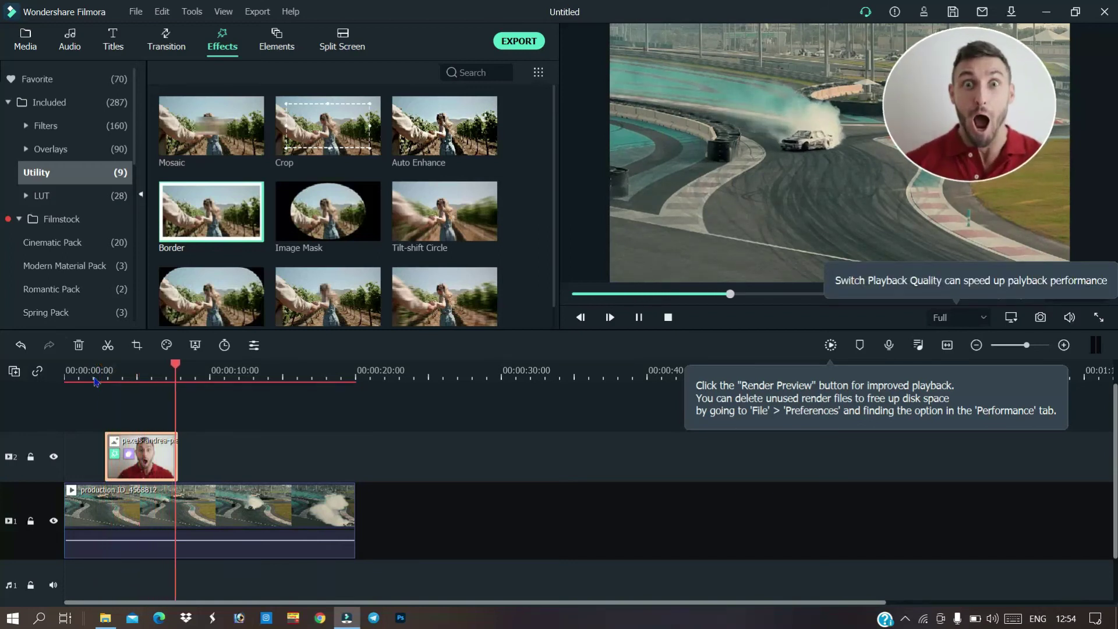
key("space")
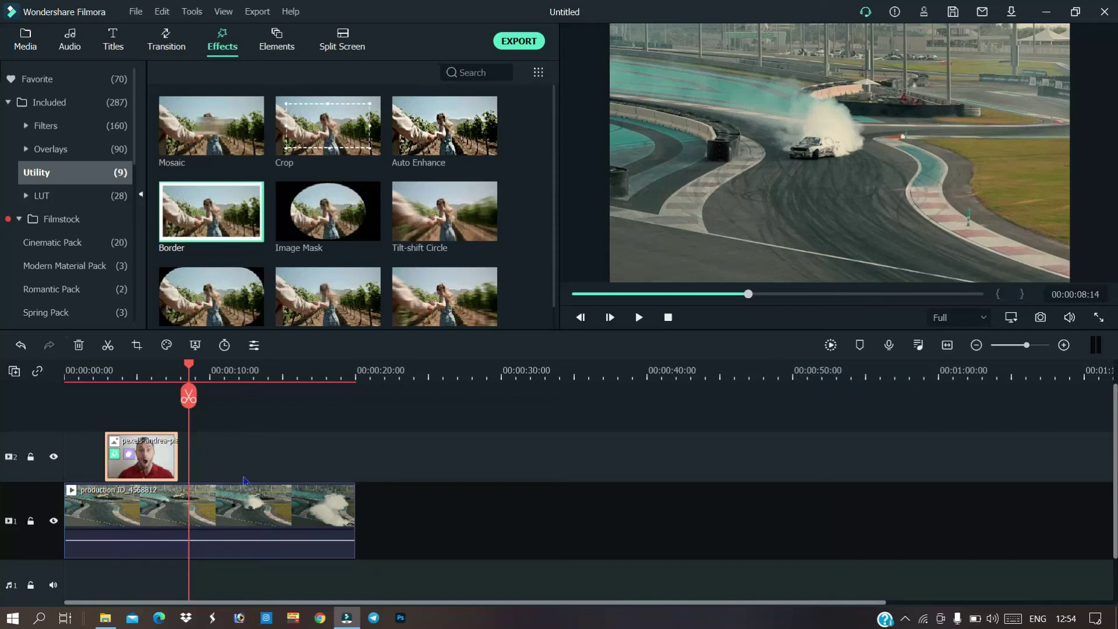
Step: Copy the animated portrait clip and paste duplicates on track 2 starting at 00:00:08:16 and 00:00:14:11
left_click(150, 452)
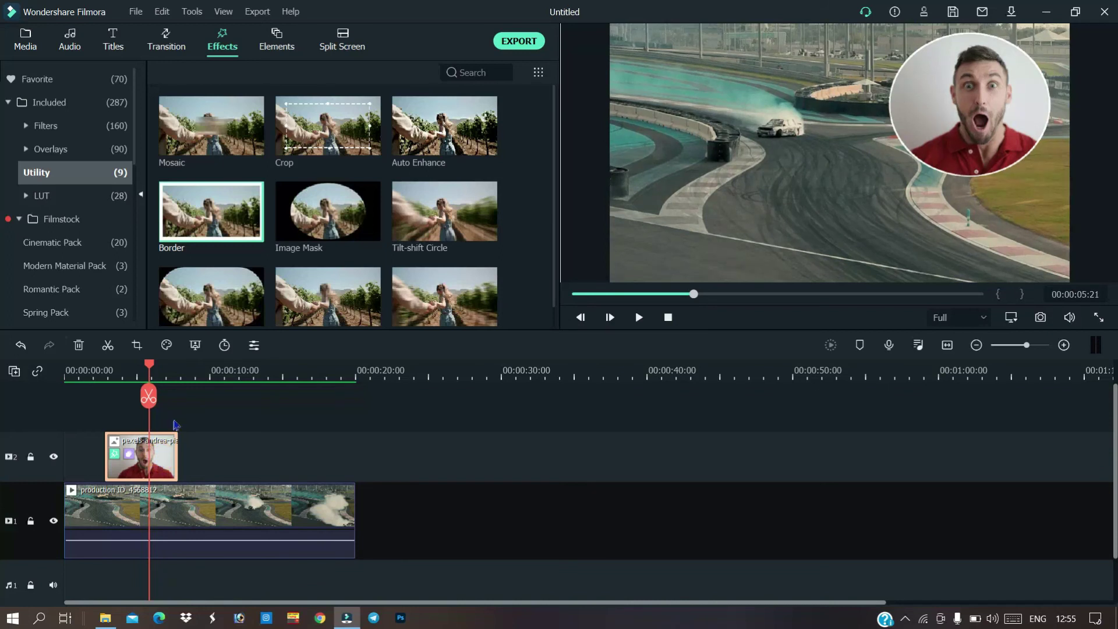
left_click(189, 373)
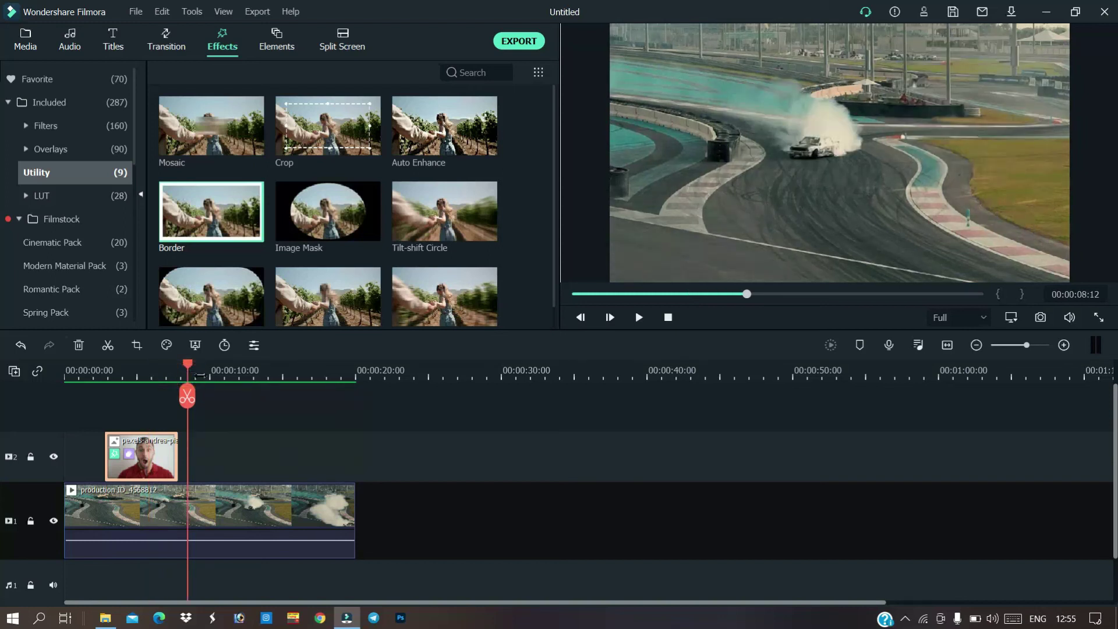
left_click(200, 374)
left_click(190, 373)
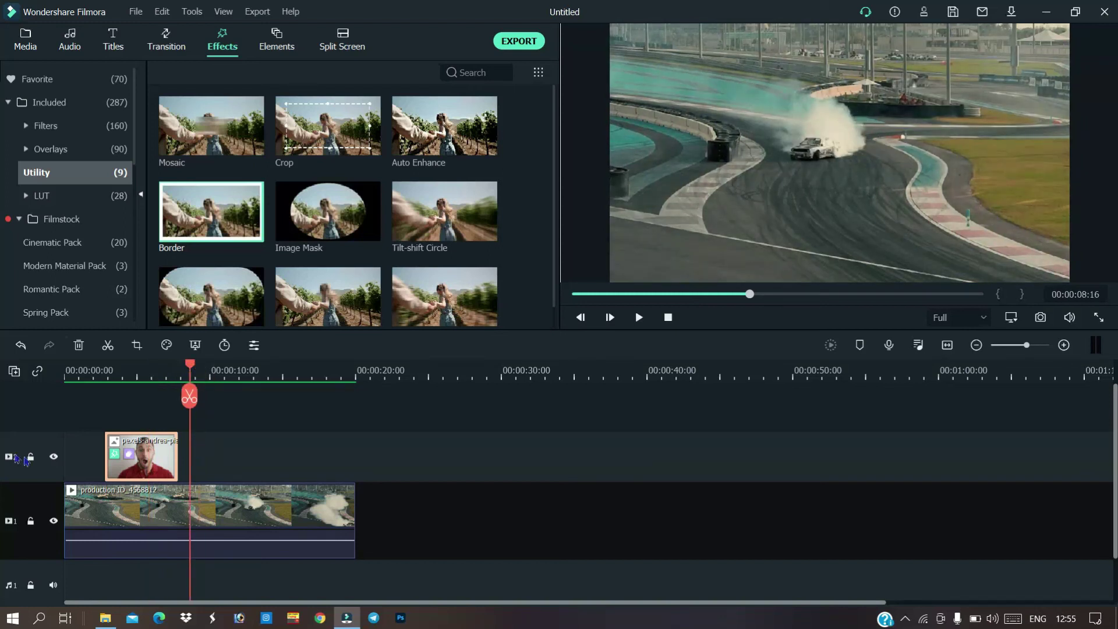
left_click(38, 449)
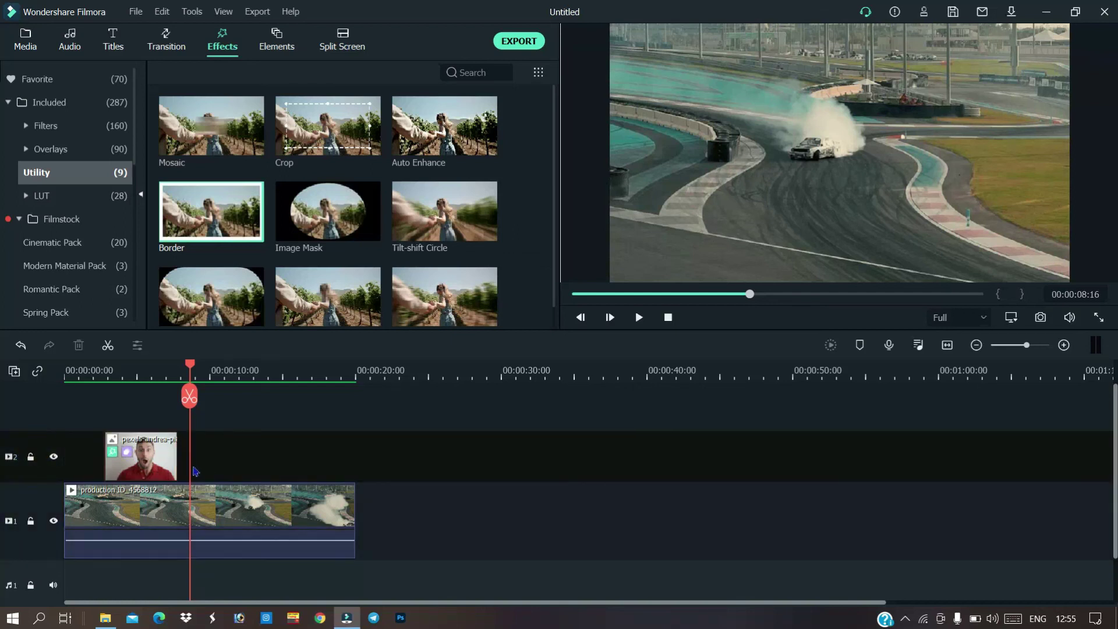
key("ctrl+v")
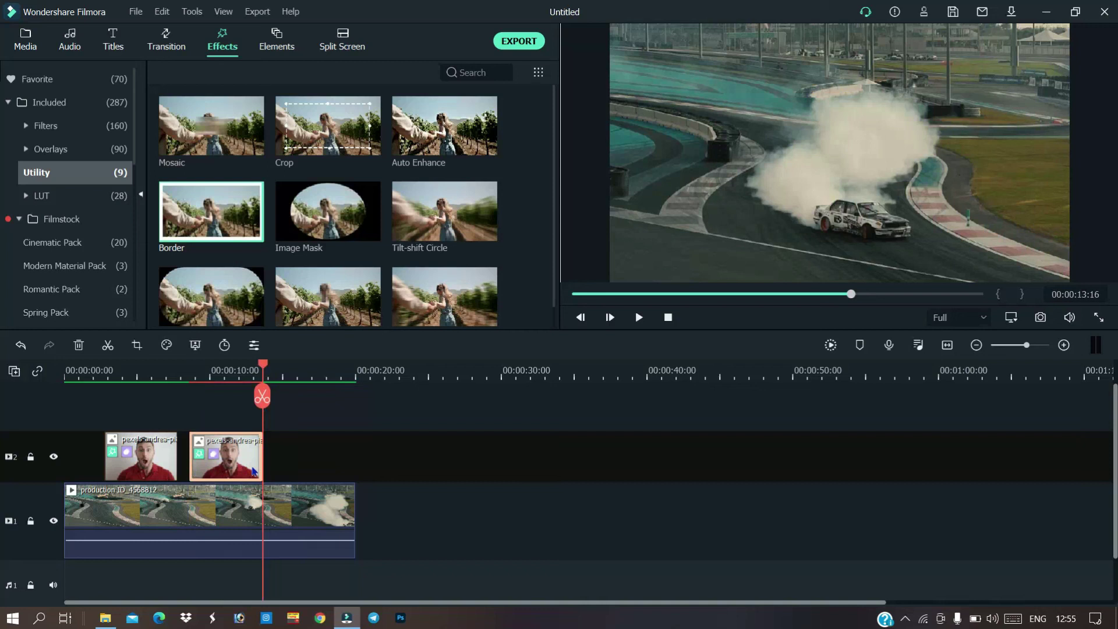
key("space")
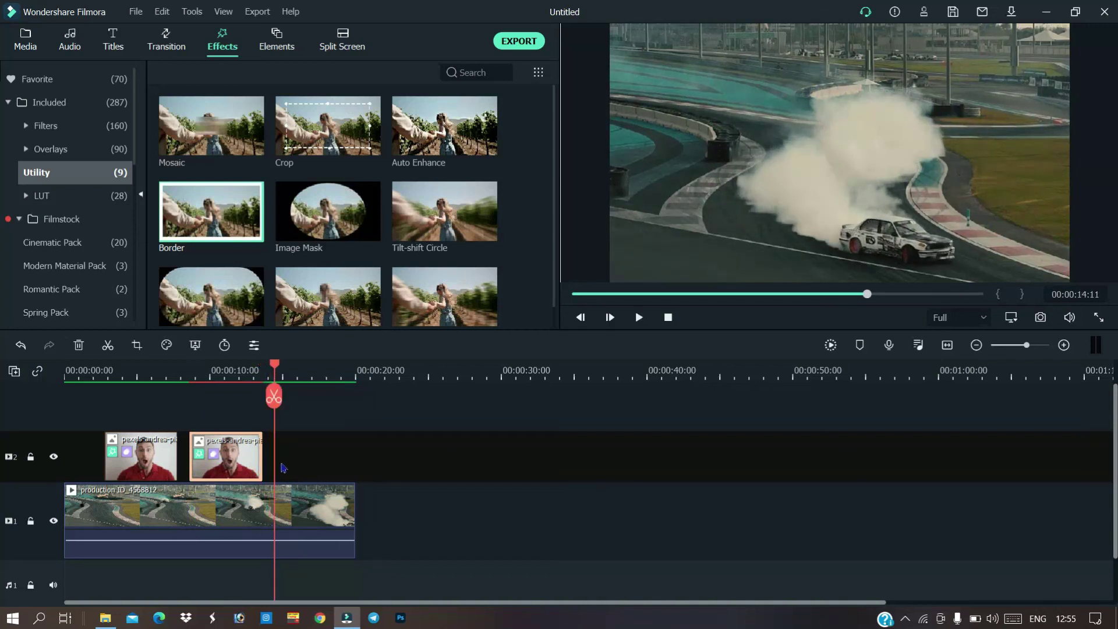
key("ctrl+v")
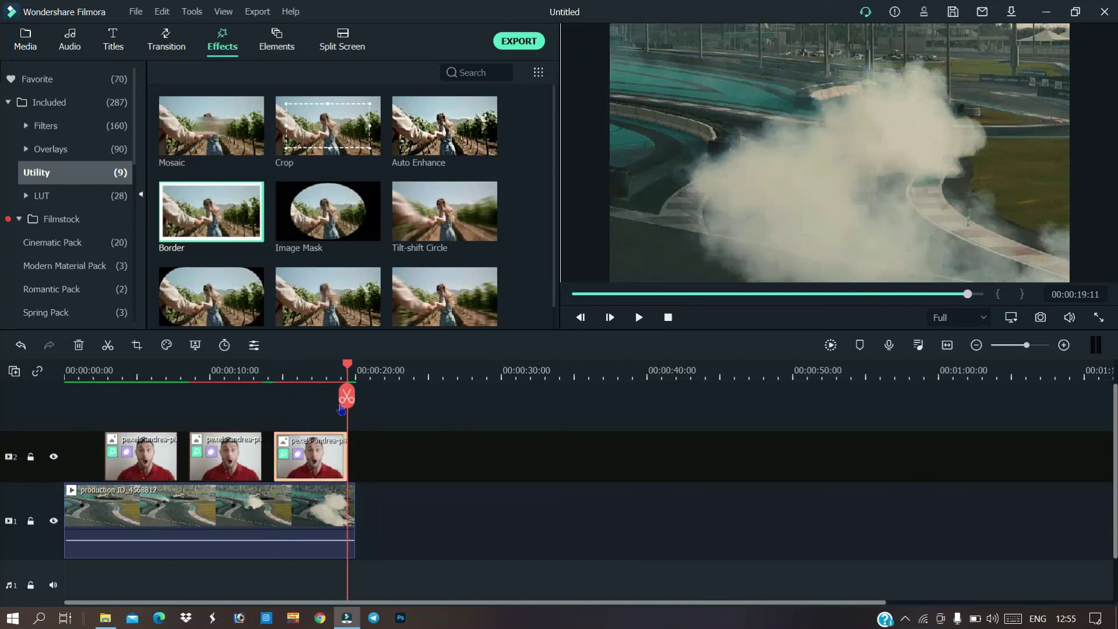
Step: Play the sequence from the beginning to review the repeated portrait overlays
left_click_drag(348, 367, 52, 376)
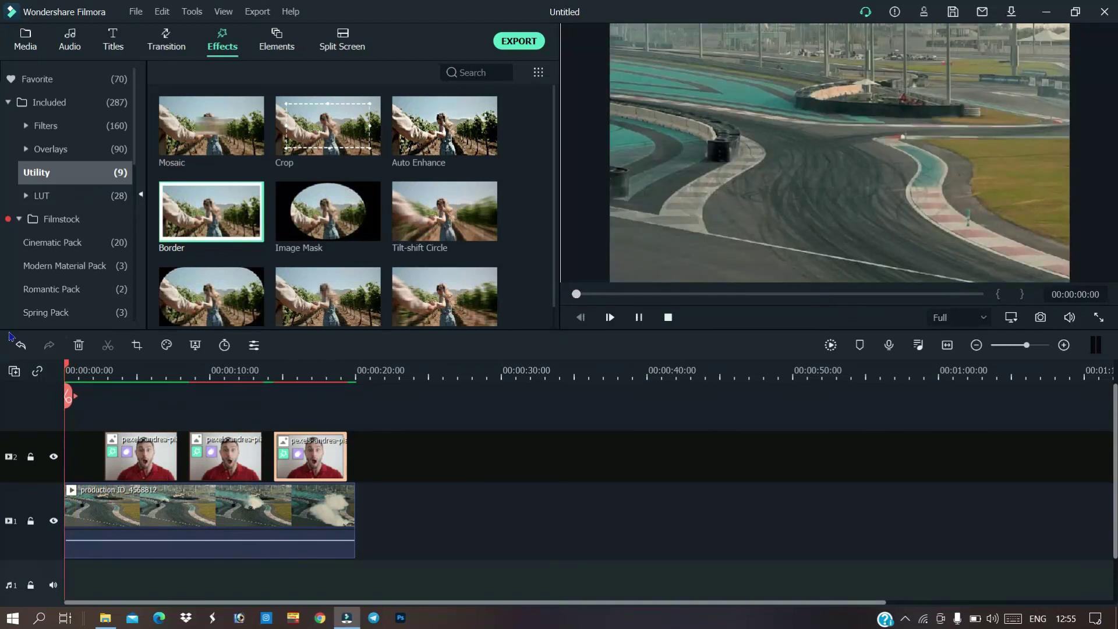
key("space")
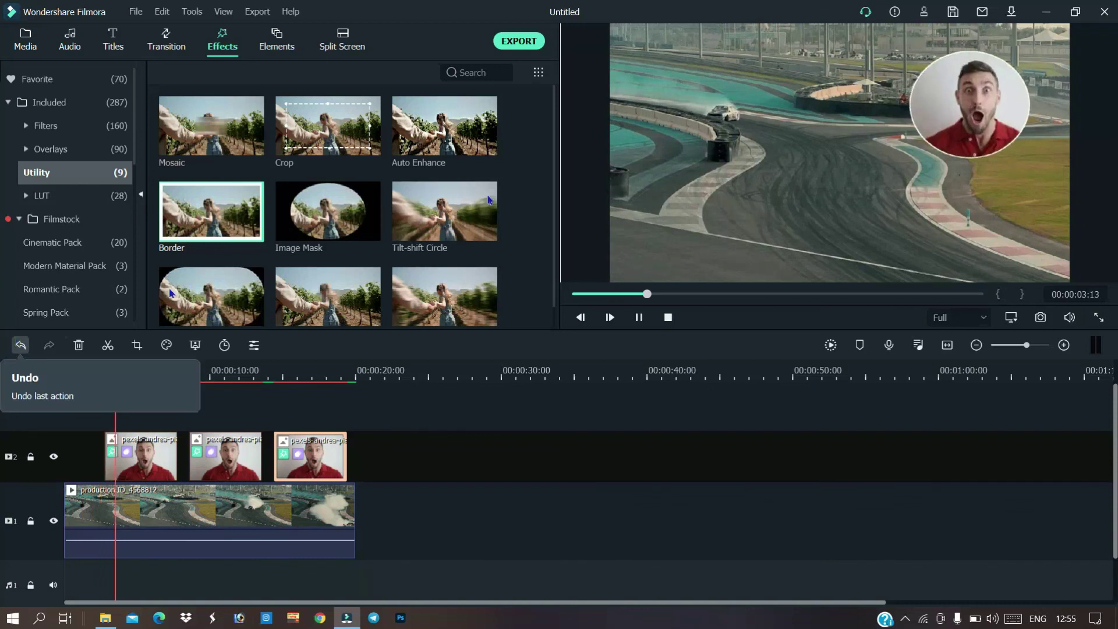